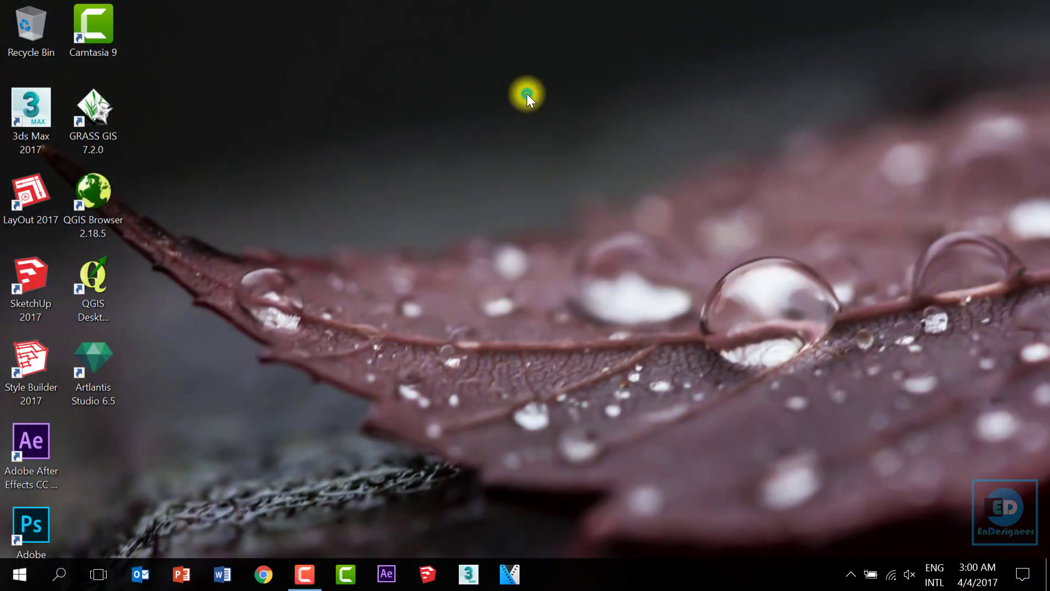
Refresh the desktop and launch 3ds Max 2017 from its desktop icon.
right_click(527, 94)
click(554, 139)
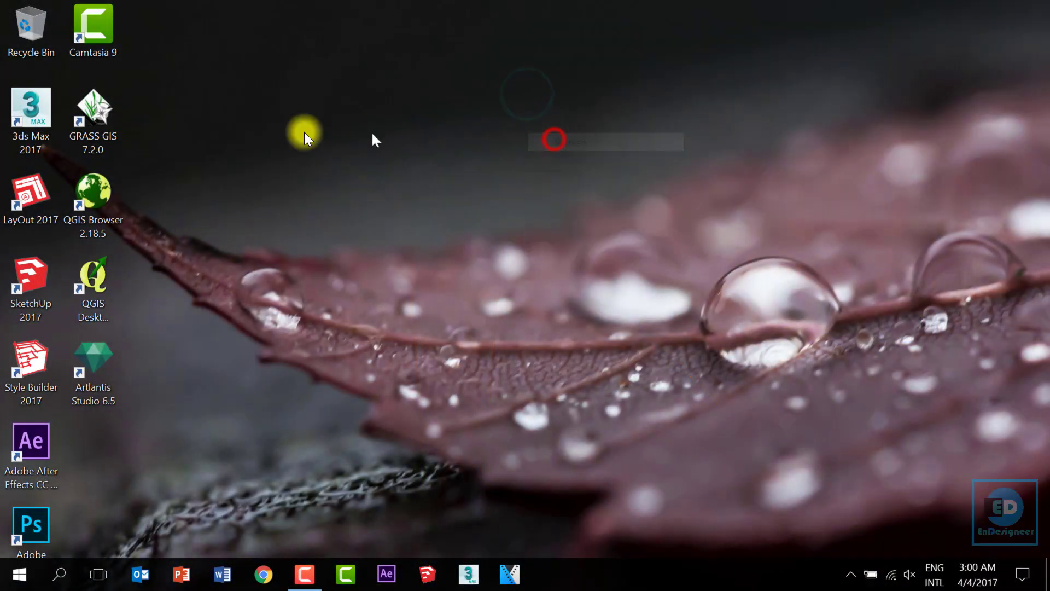
click(14, 117)
double_click(14, 118)
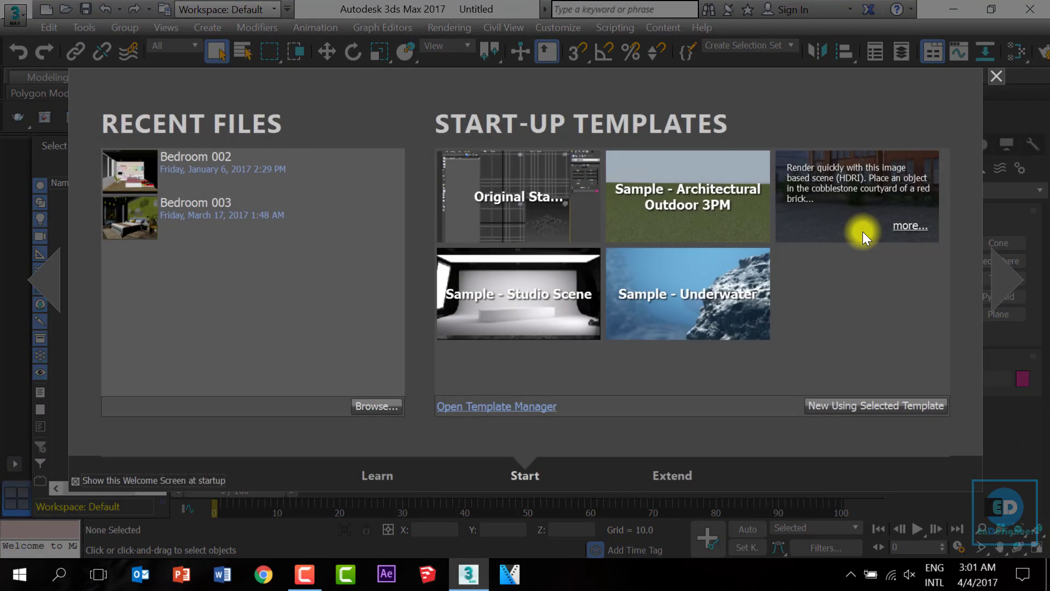
Close the Welcome Screen and show the application menu with recent Bedroom files.
click(996, 77)
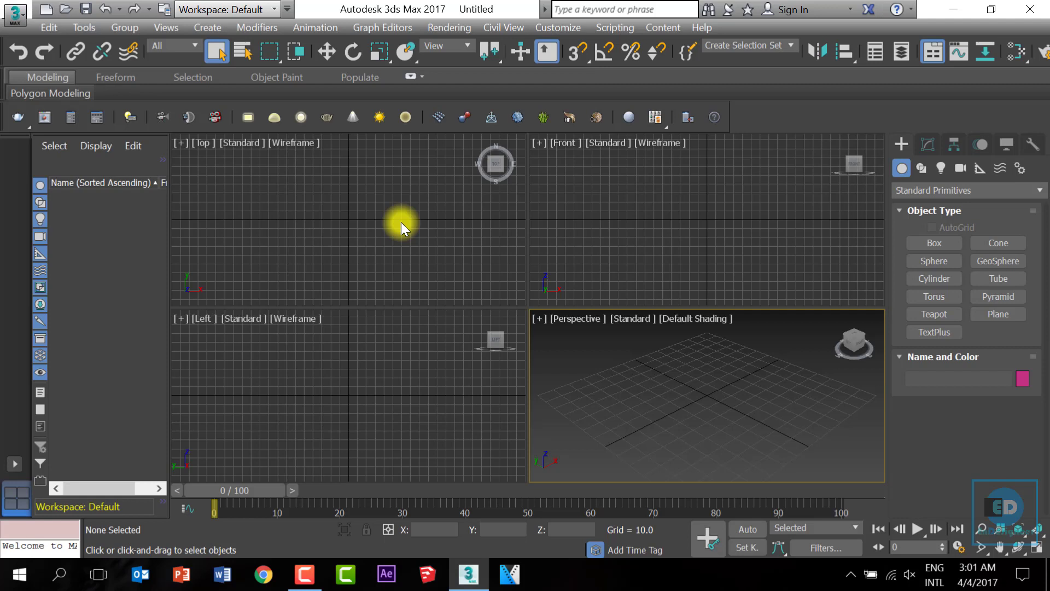
click(25, 14)
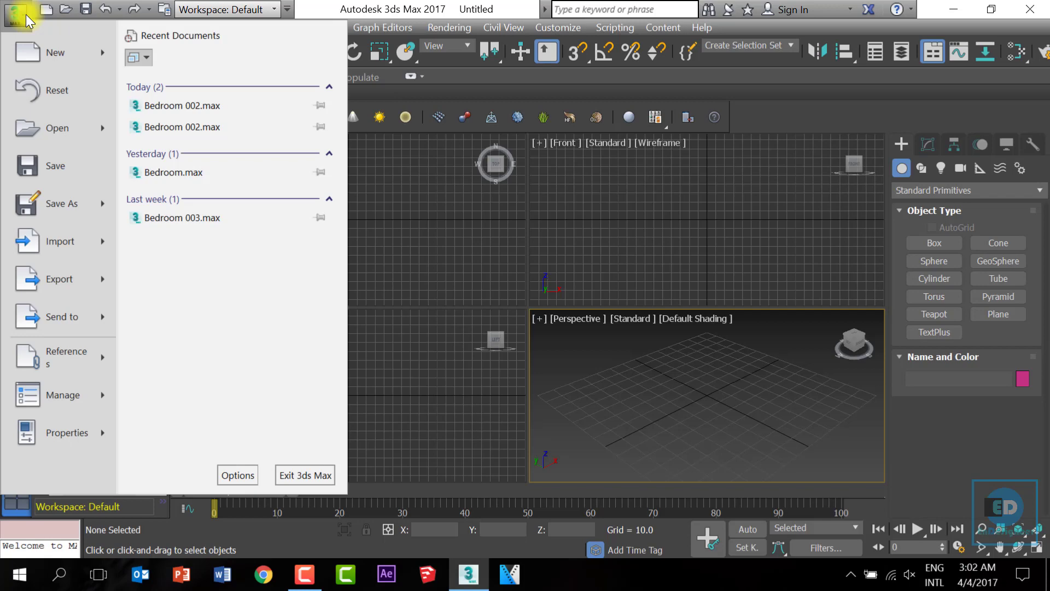
Open Bedroom 002.max from D:\Design\3d Models\Bedroom 002.
click(44, 129)
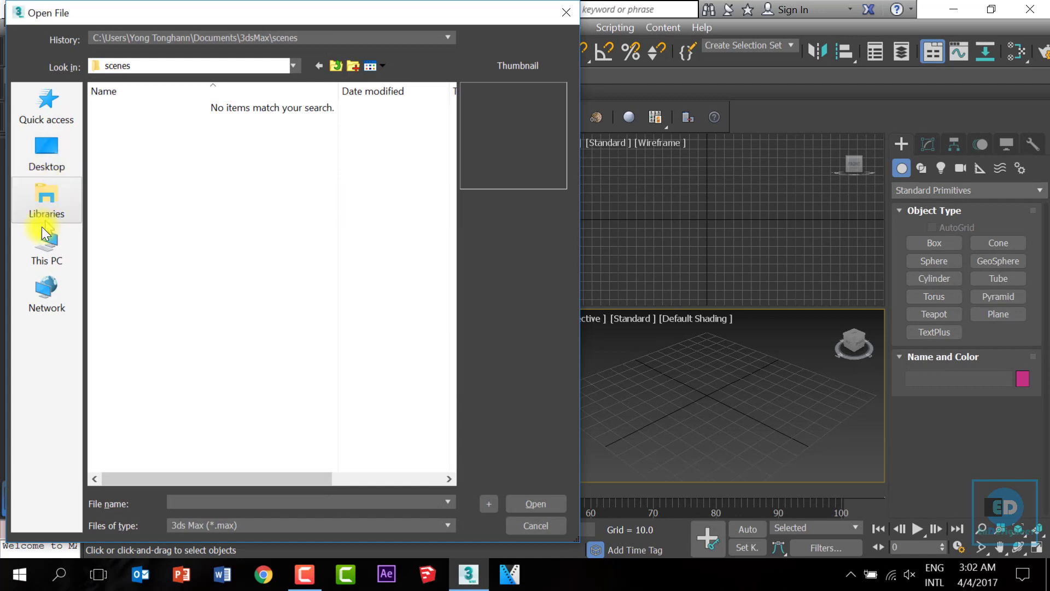
click(39, 232)
scroll(240, 301, down, 1)
double_click(215, 428)
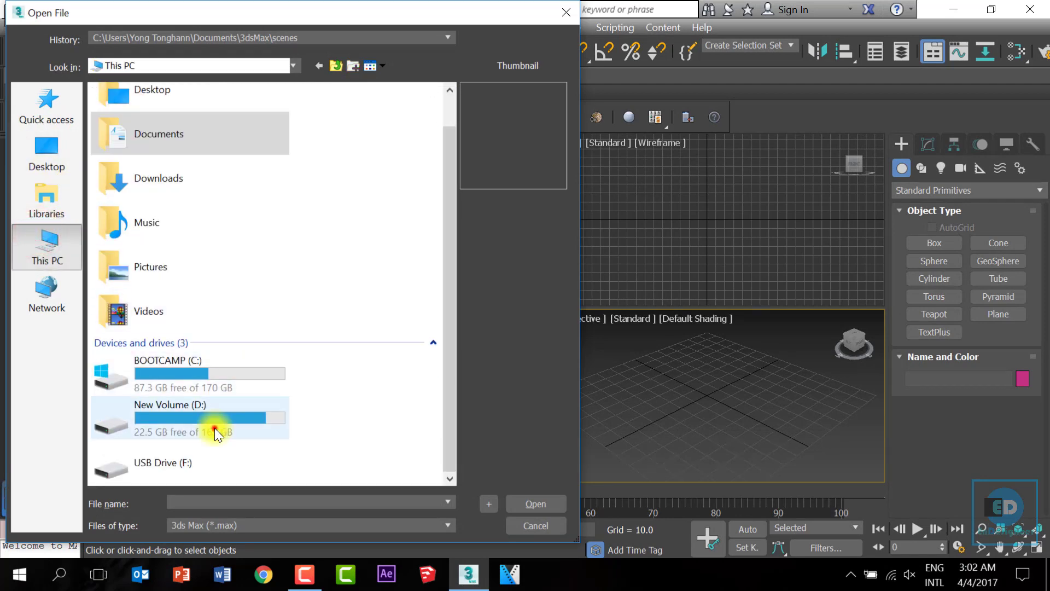
double_click(163, 108)
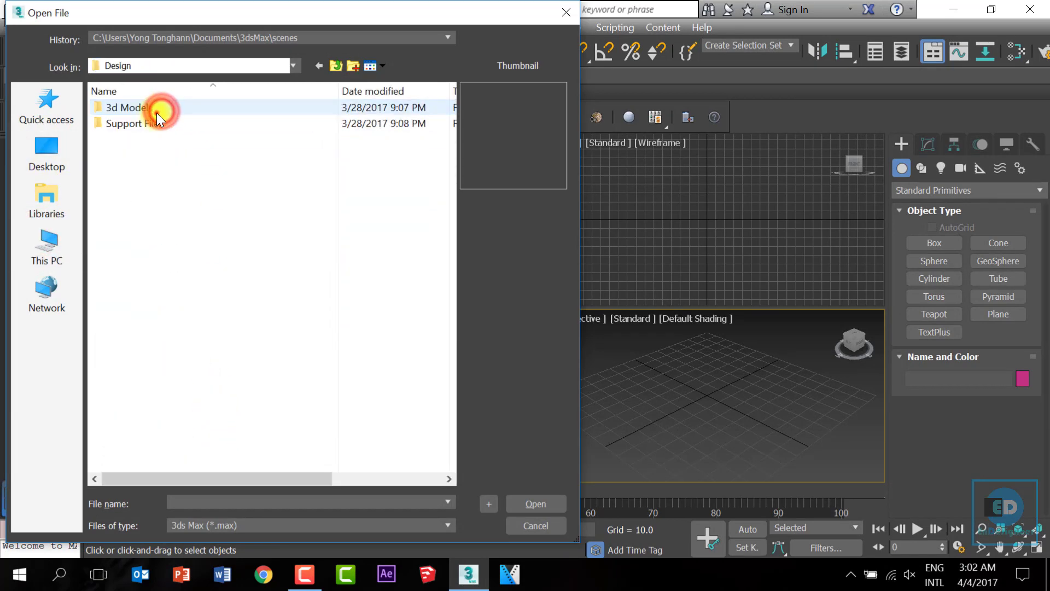
double_click(157, 113)
double_click(163, 123)
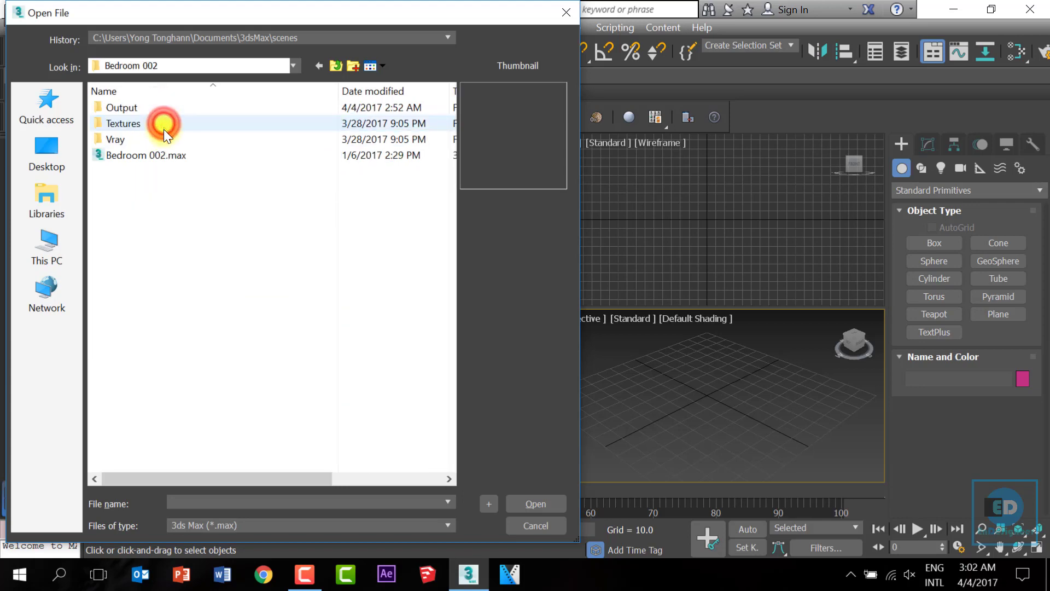
click(162, 147)
double_click(184, 154)
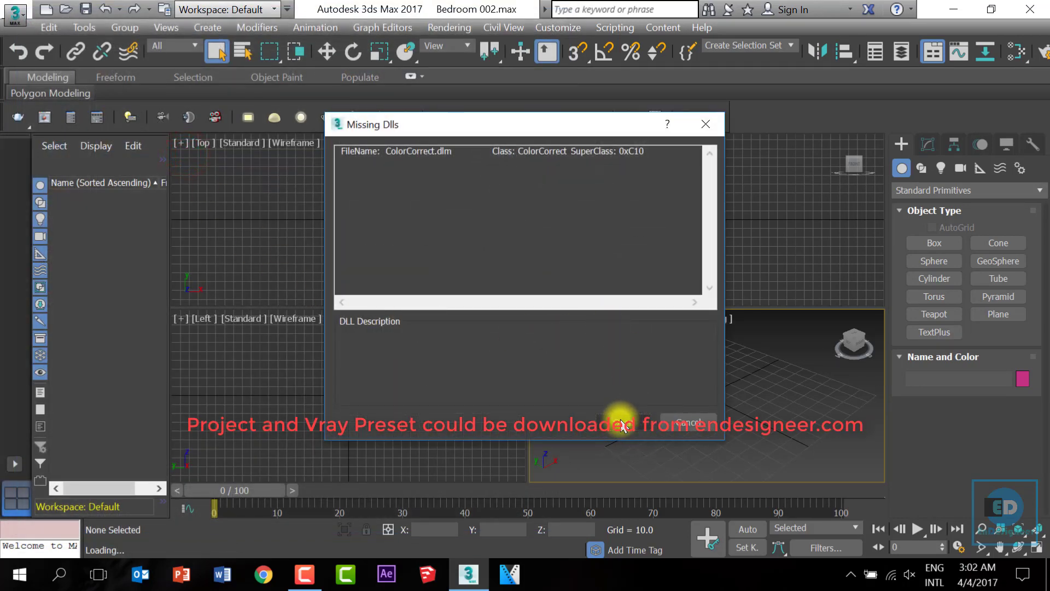
Dismiss the Missing Dlls and Missing External Files warnings so the scene finishes loading.
click(623, 422)
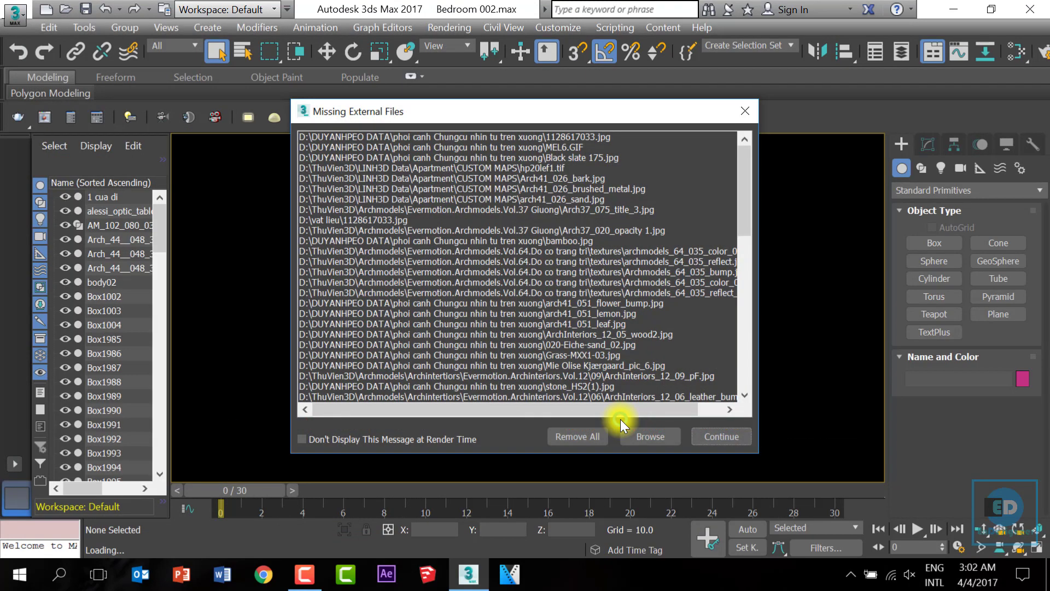
click(704, 436)
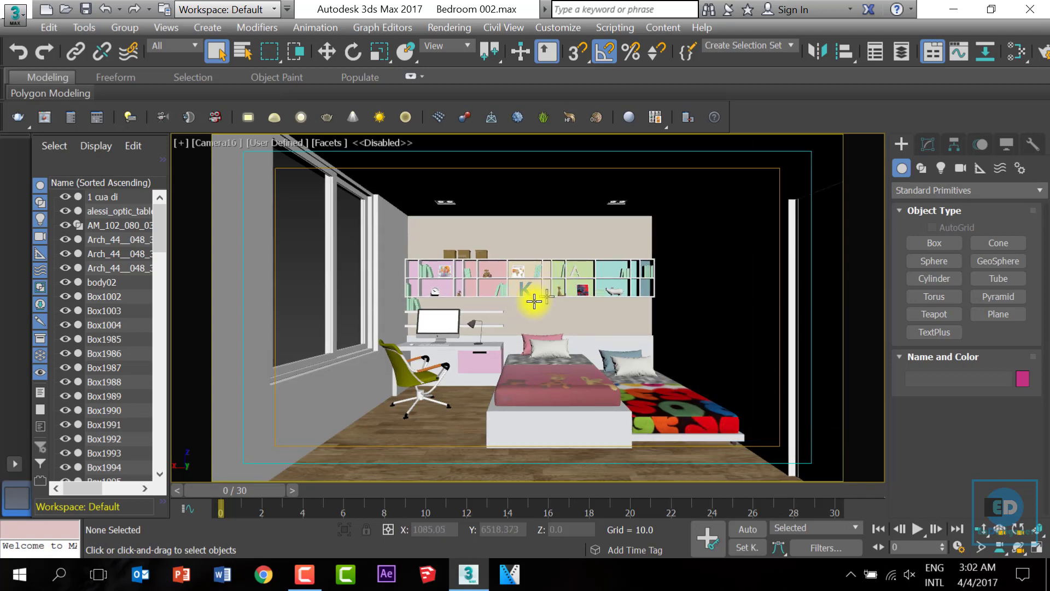
click(448, 27)
In Render Setup's Common tab, review the assigned renderer and render target.
click(471, 92)
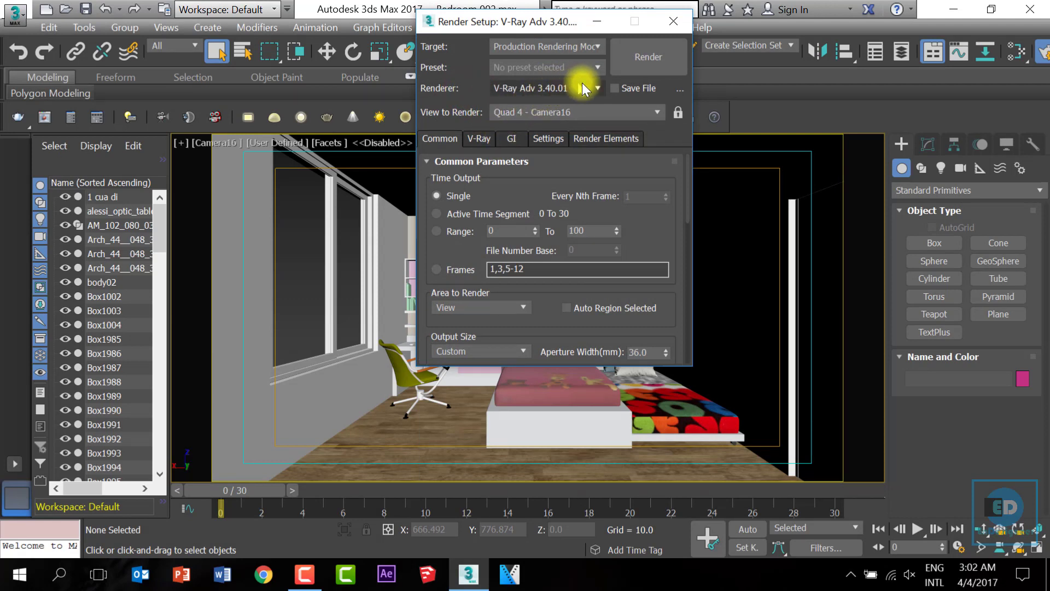
click(440, 139)
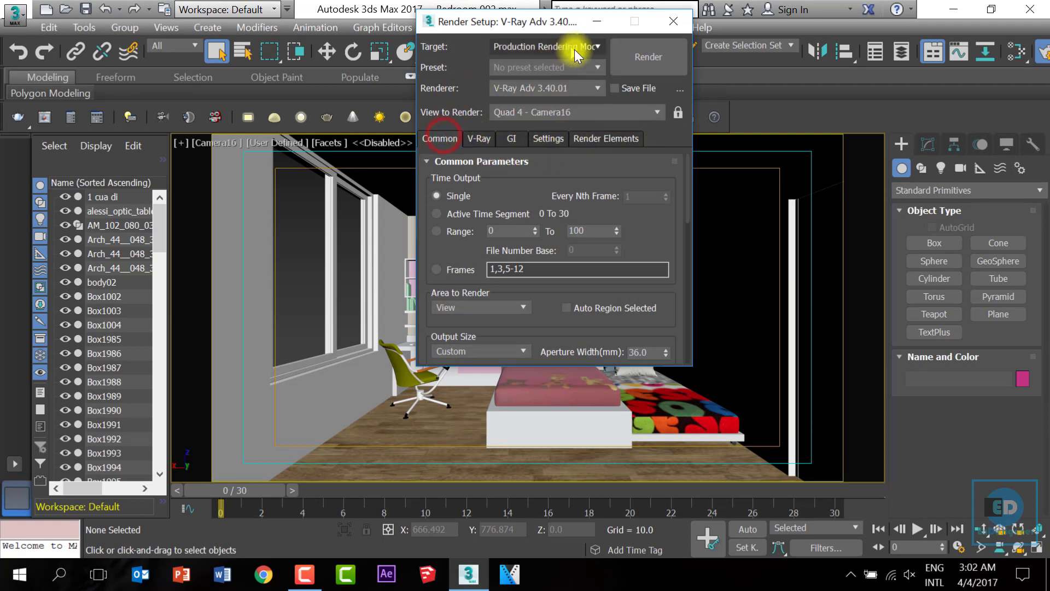
click(593, 89)
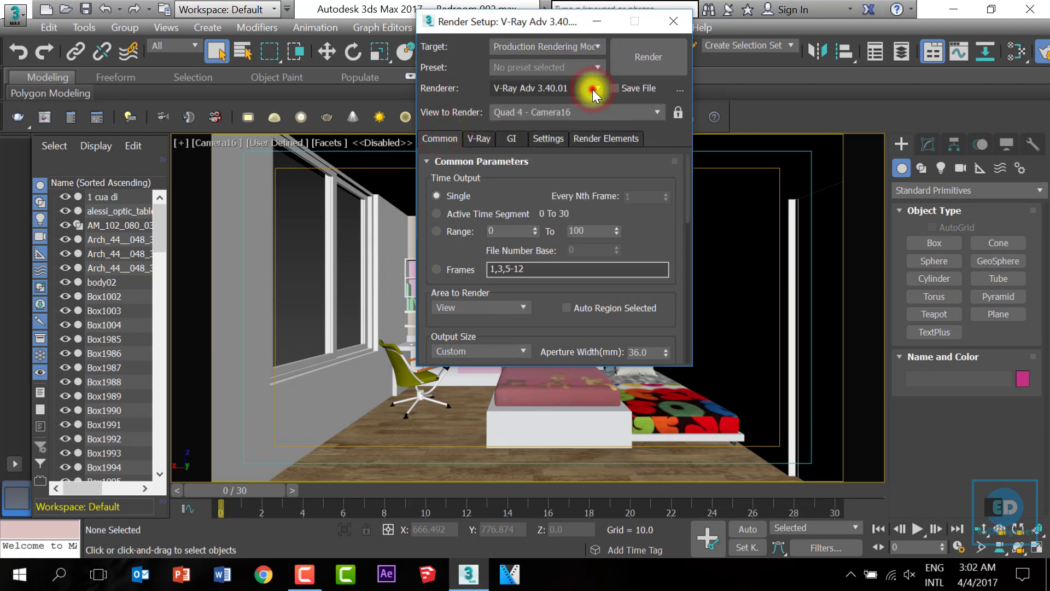
click(543, 46)
click(543, 46)
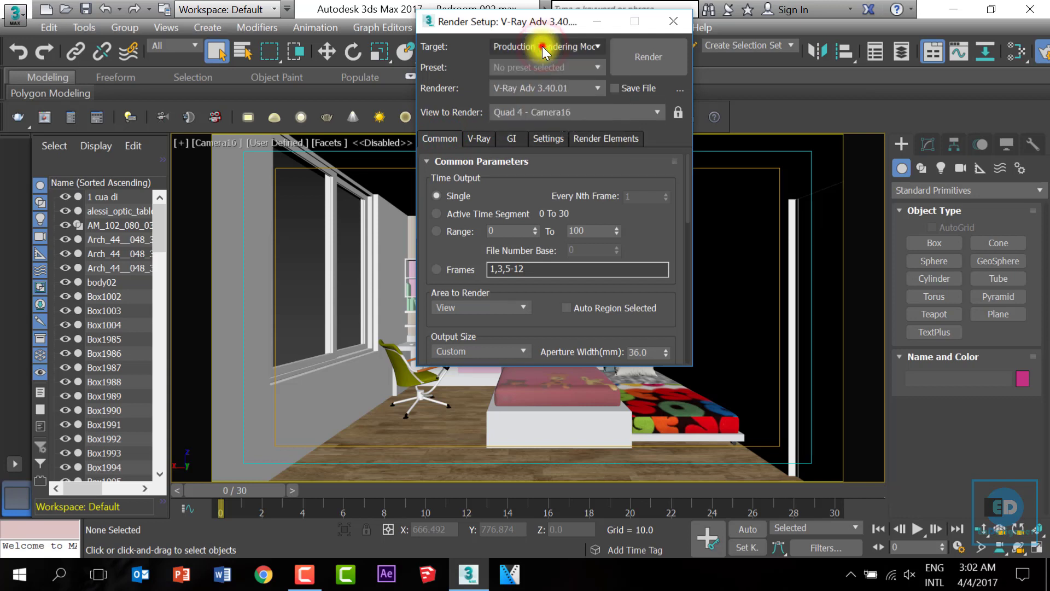
click(438, 139)
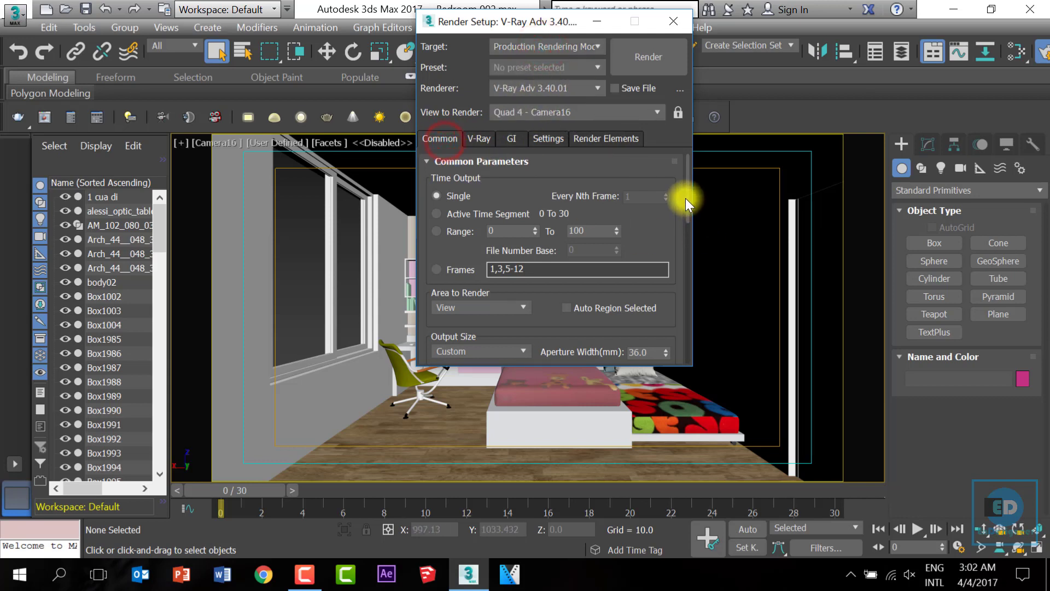
drag(685, 198, 683, 225)
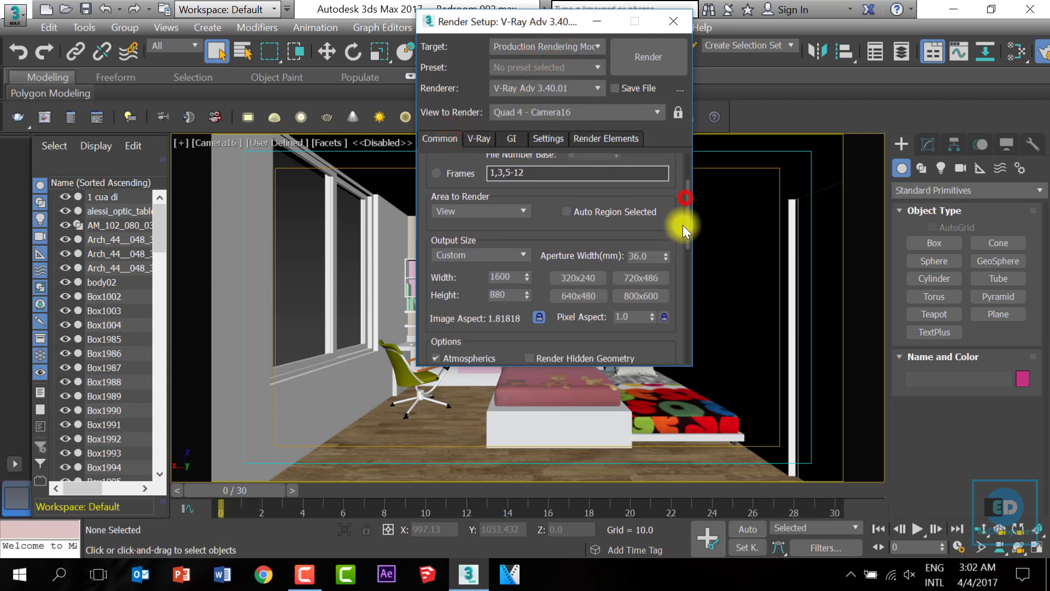
Choose the HDTV (video) 1920×1080 output size and pick the Desktop for render output.
click(503, 245)
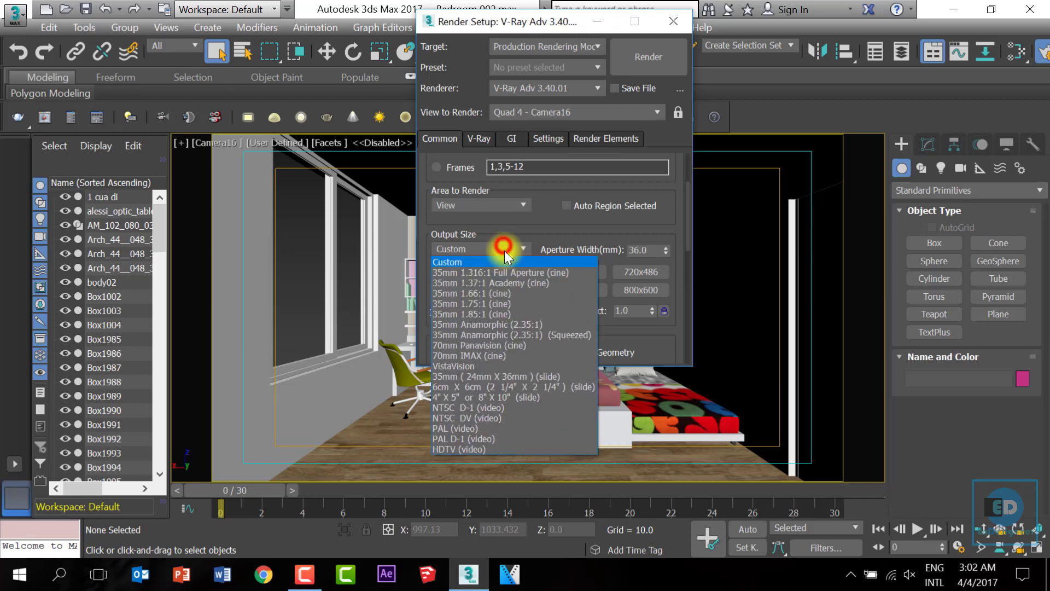
click(490, 448)
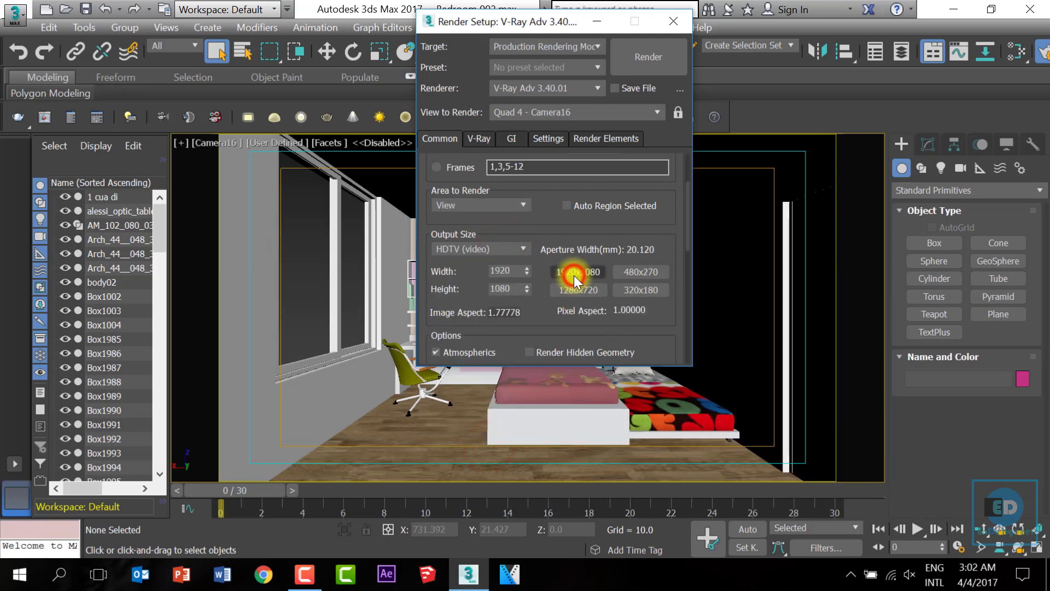
drag(685, 195, 688, 289)
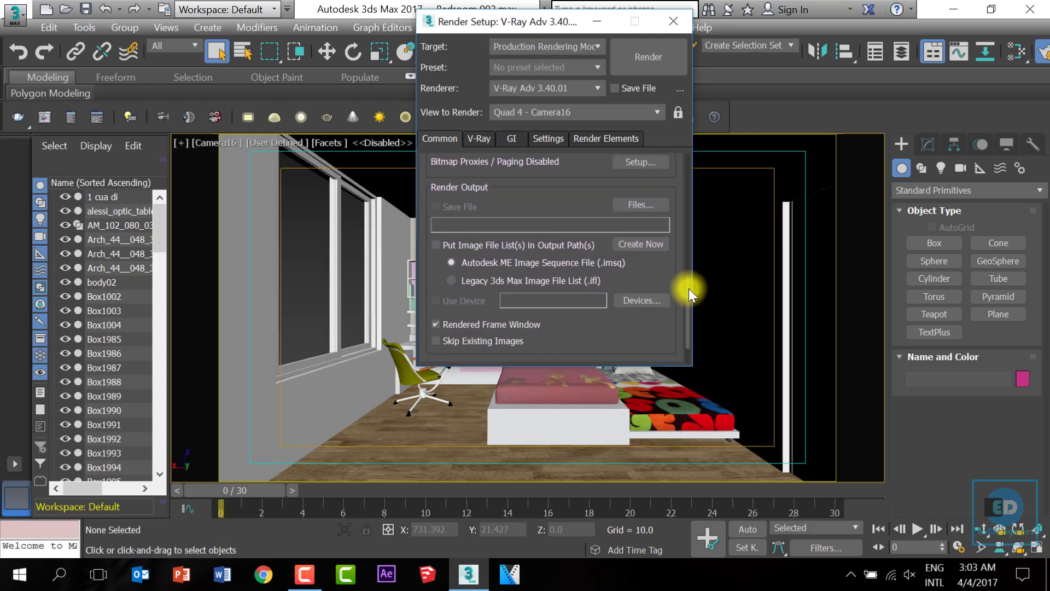
click(637, 214)
click(473, 163)
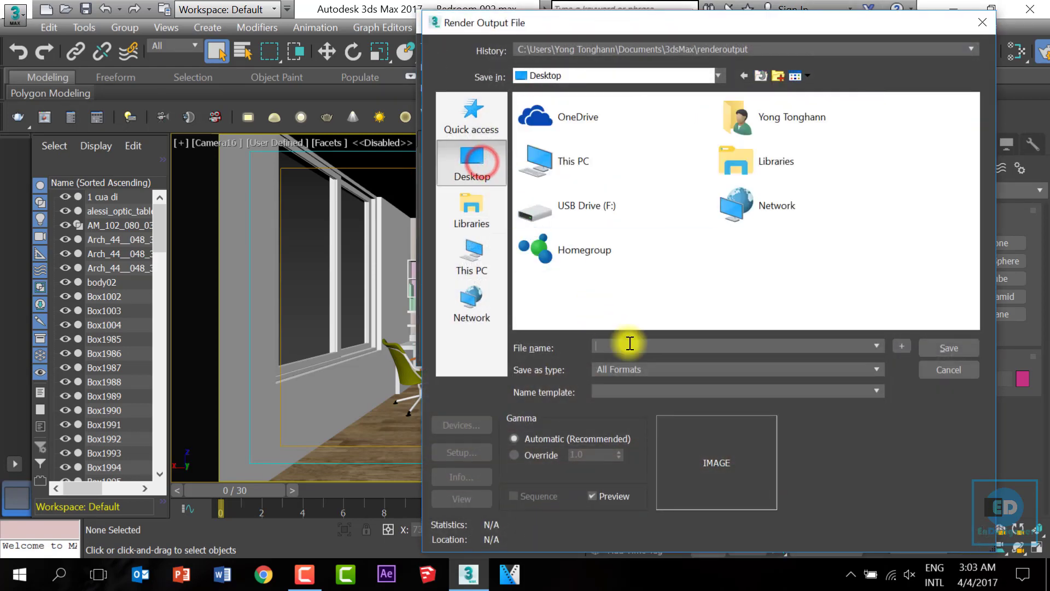
Save render output as Bedroom 002 in TIF format, accepting the default TIF options.
click(629, 343)
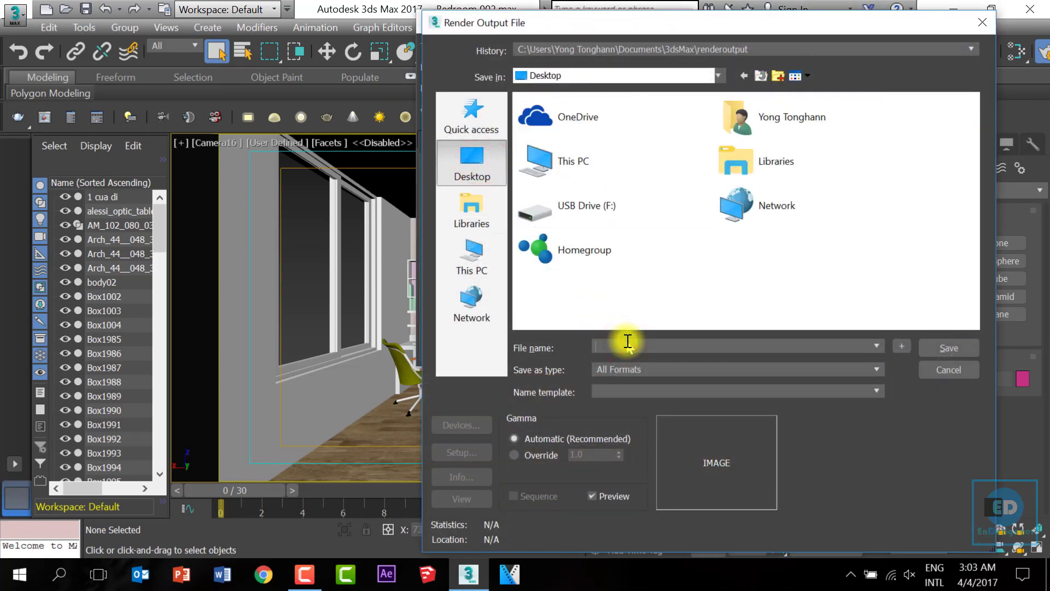
text(Bedro)
text(om)
text( 002)
click(947, 354)
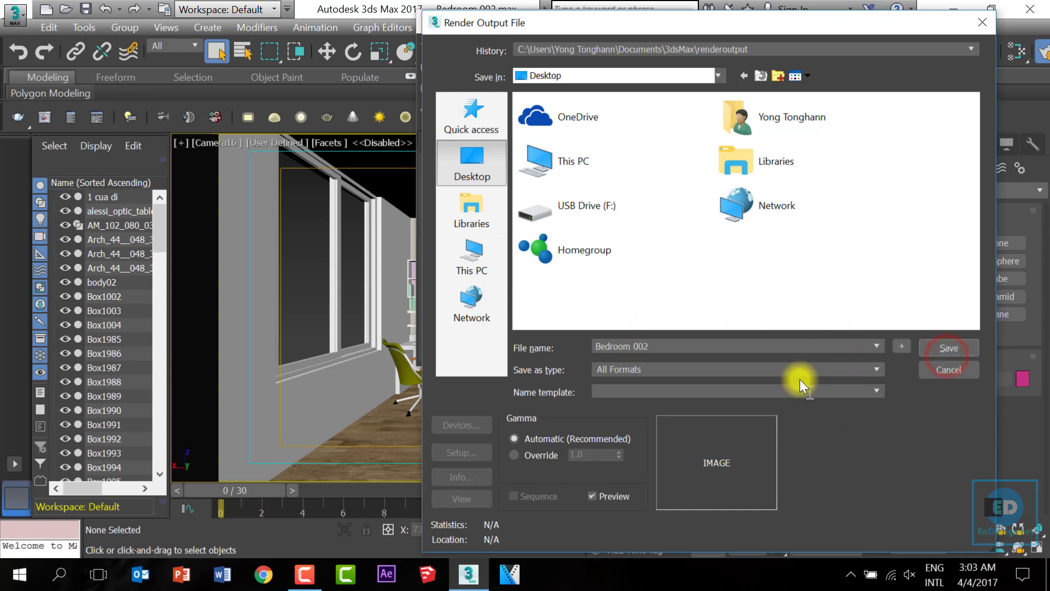
click(783, 367)
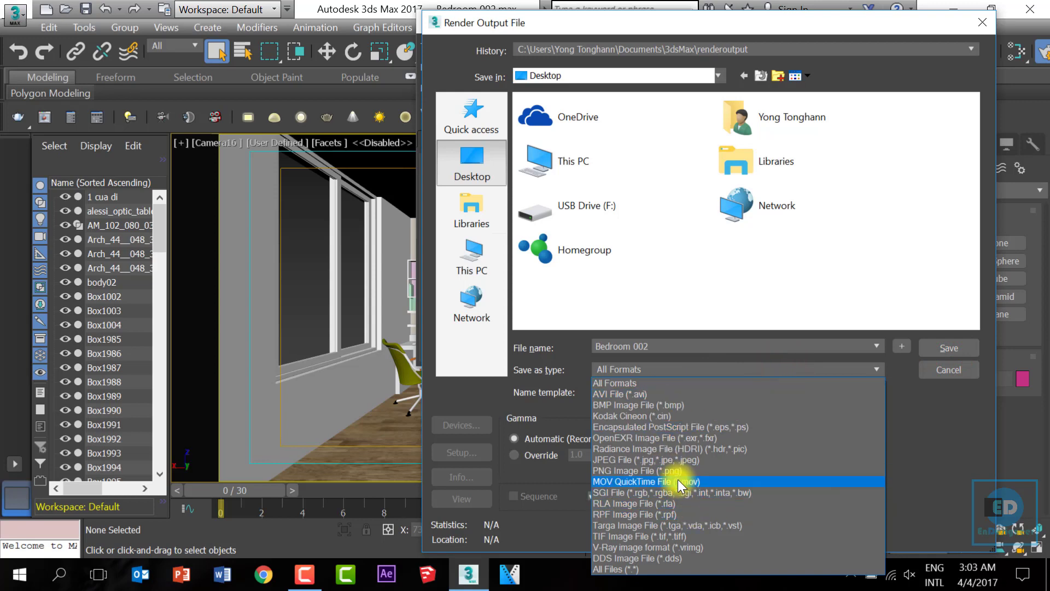
click(682, 536)
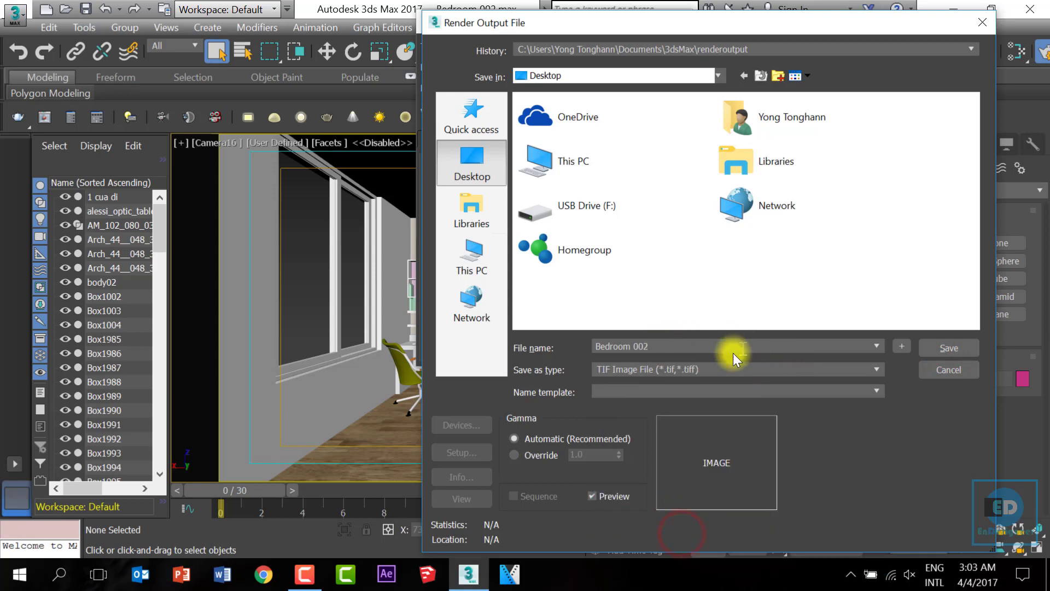
click(943, 349)
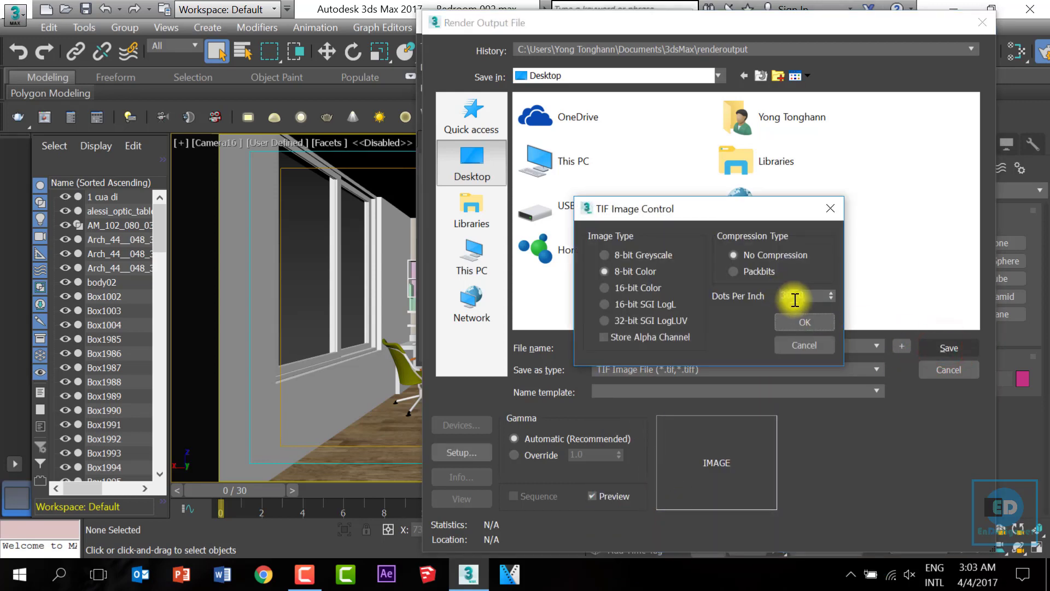
click(793, 321)
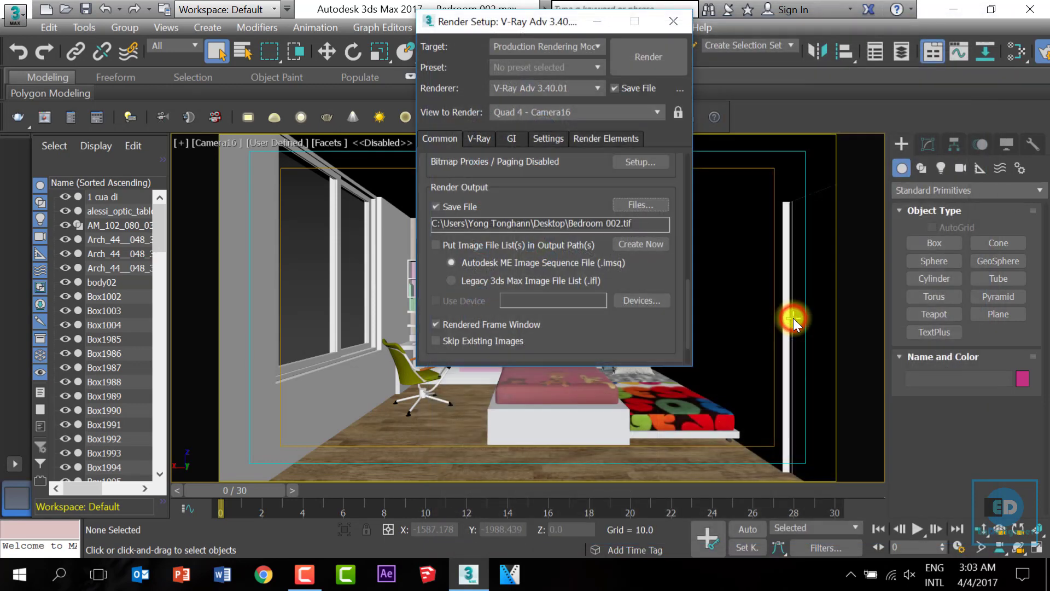
On the V-Ray tab, toggle image sampler options and expand the Image filter rollout.
click(479, 139)
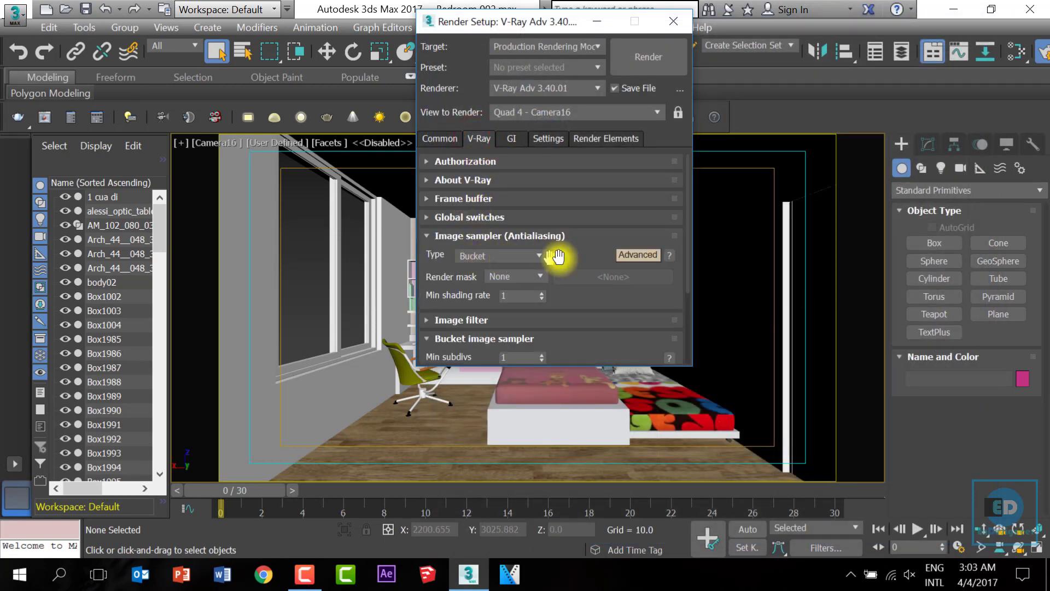
click(640, 255)
click(636, 255)
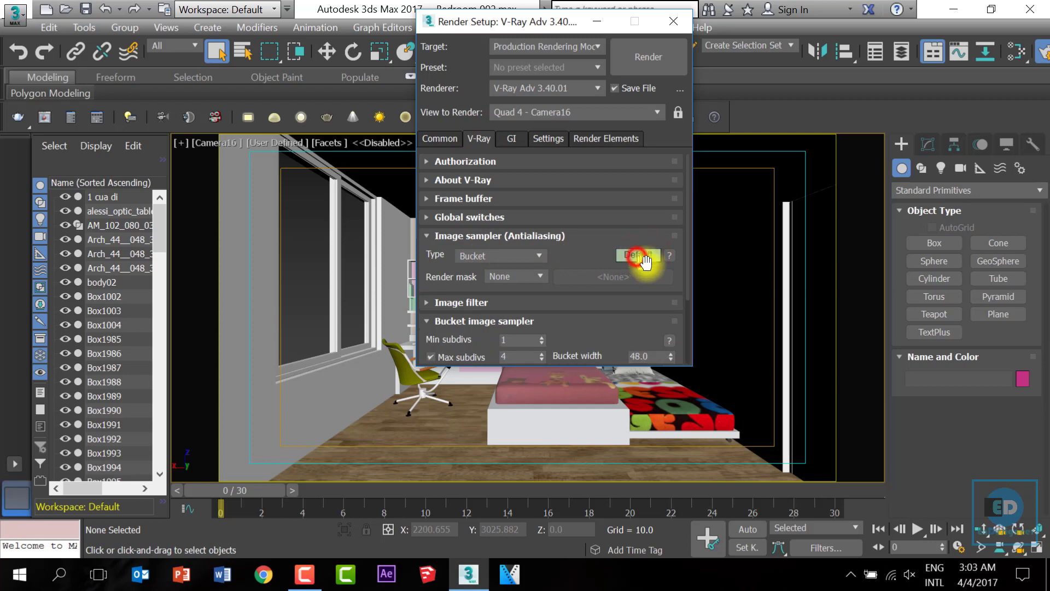
drag(688, 251, 684, 331)
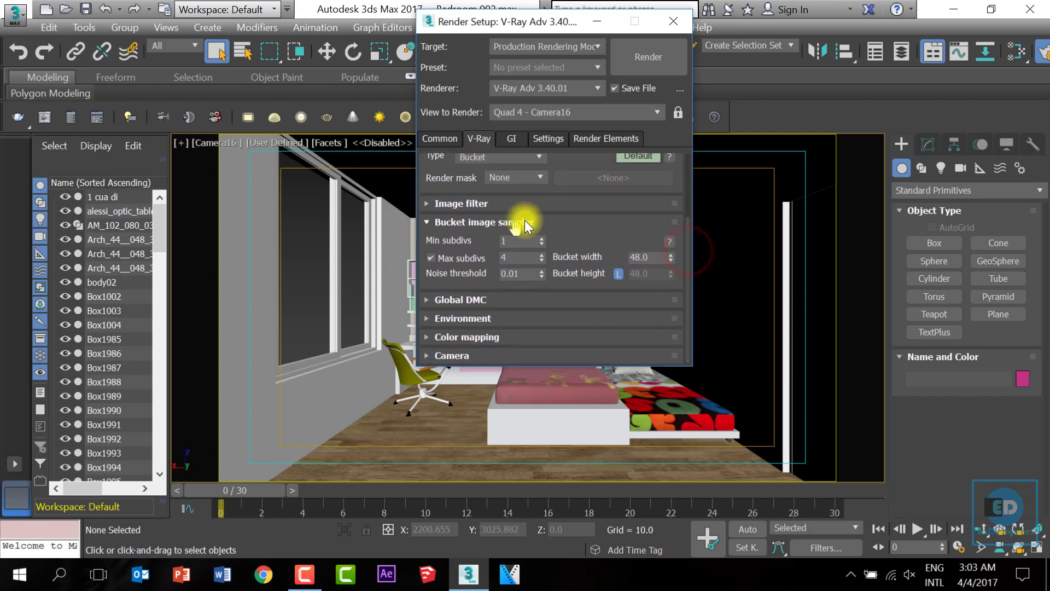
click(504, 205)
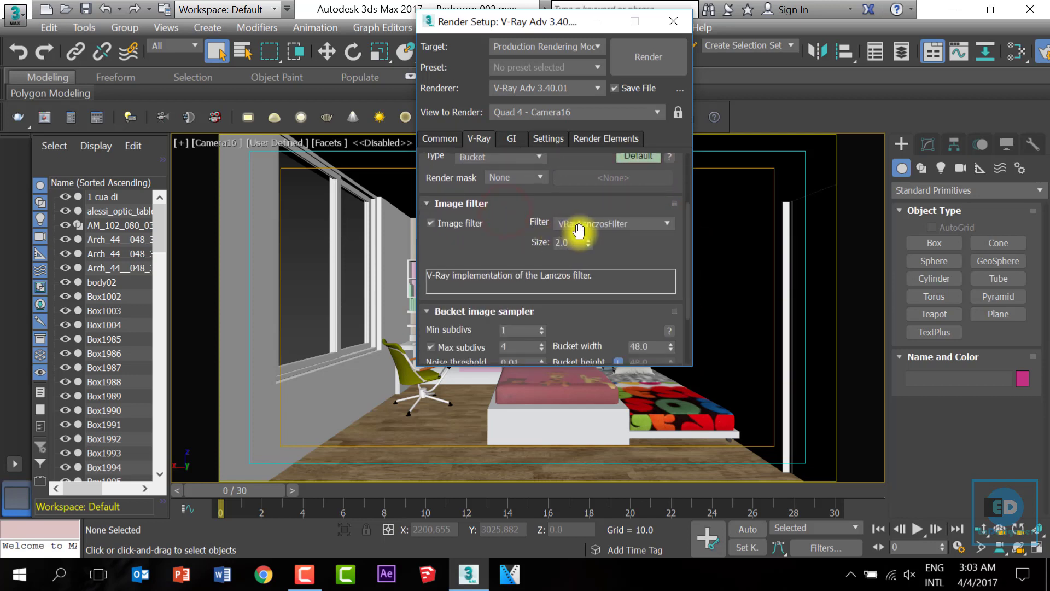
Expand the advanced Global DMC values and the Environment rollout, then scroll back up.
drag(688, 249, 684, 288)
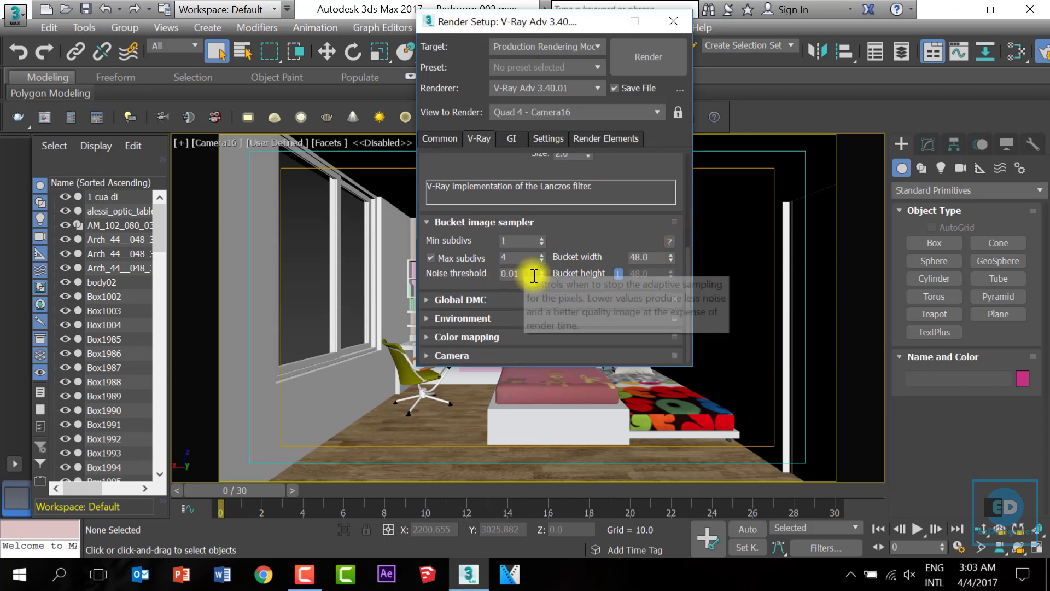
click(561, 302)
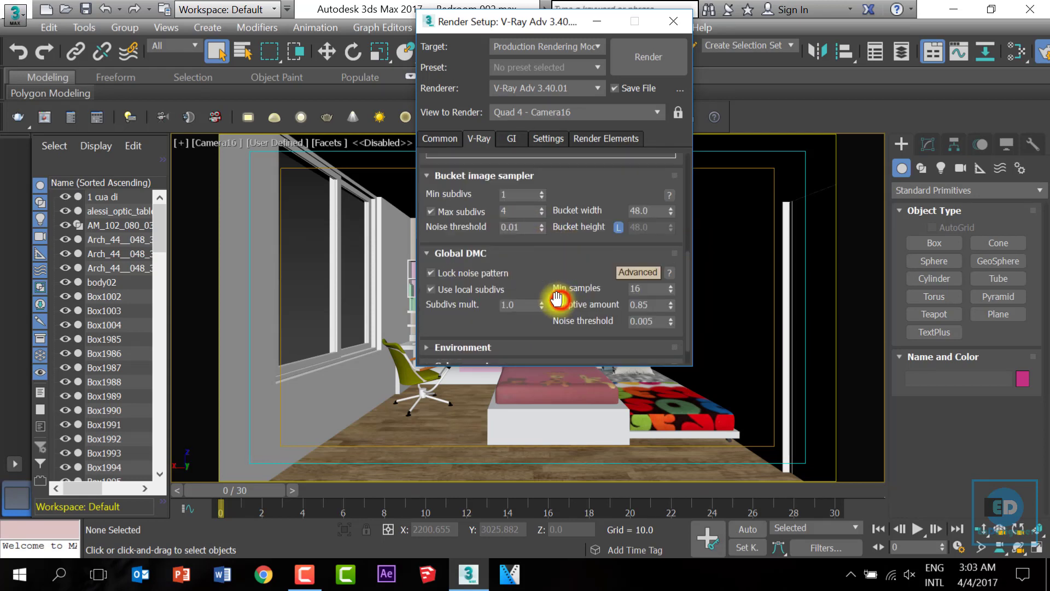
click(638, 272)
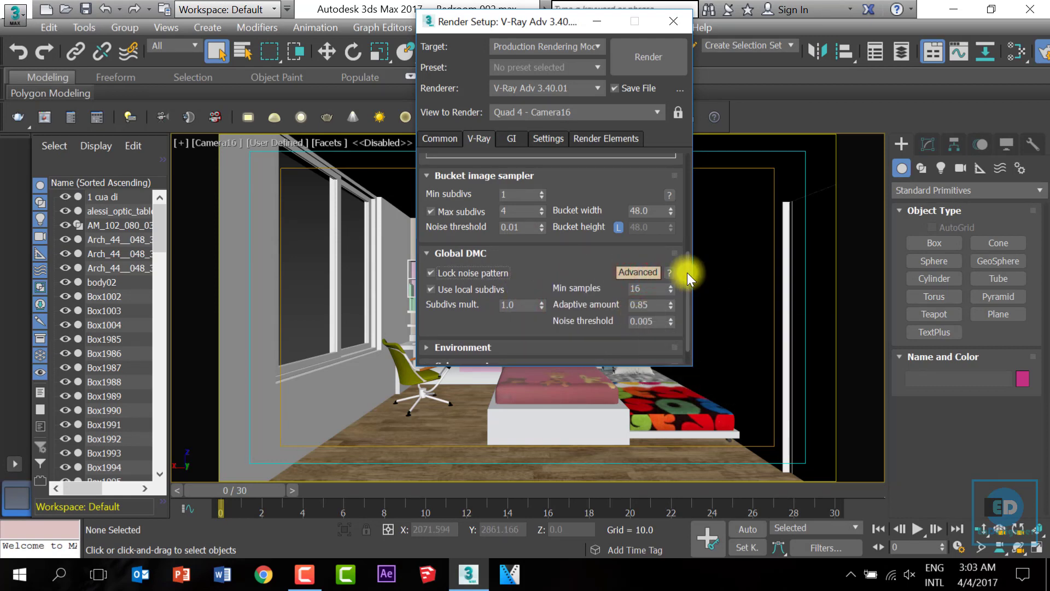
scroll(687, 273, down, 1)
click(483, 316)
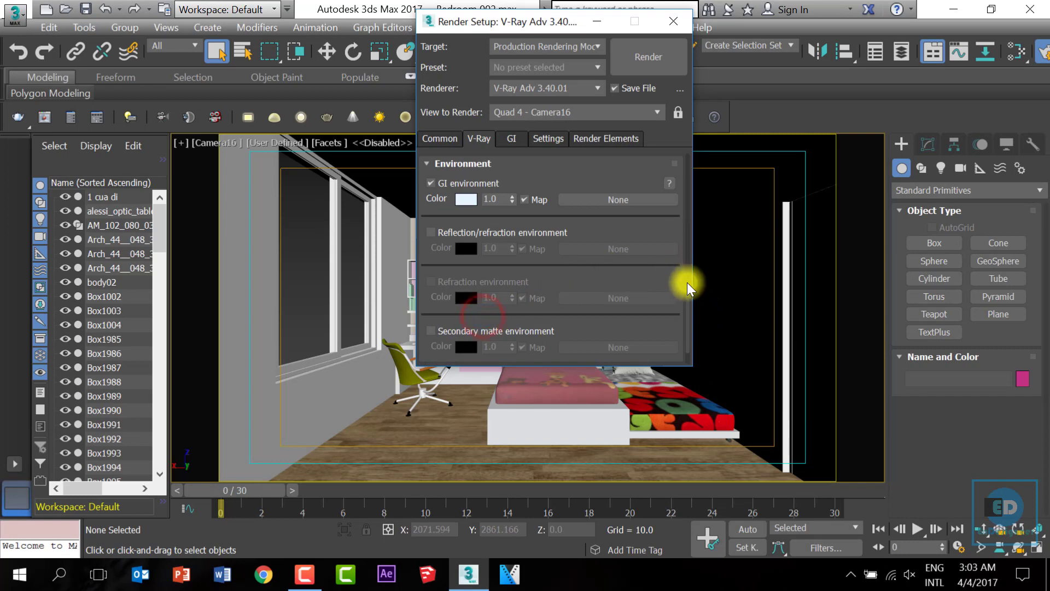
drag(686, 291, 692, 265)
scroll(692, 246, up, 2)
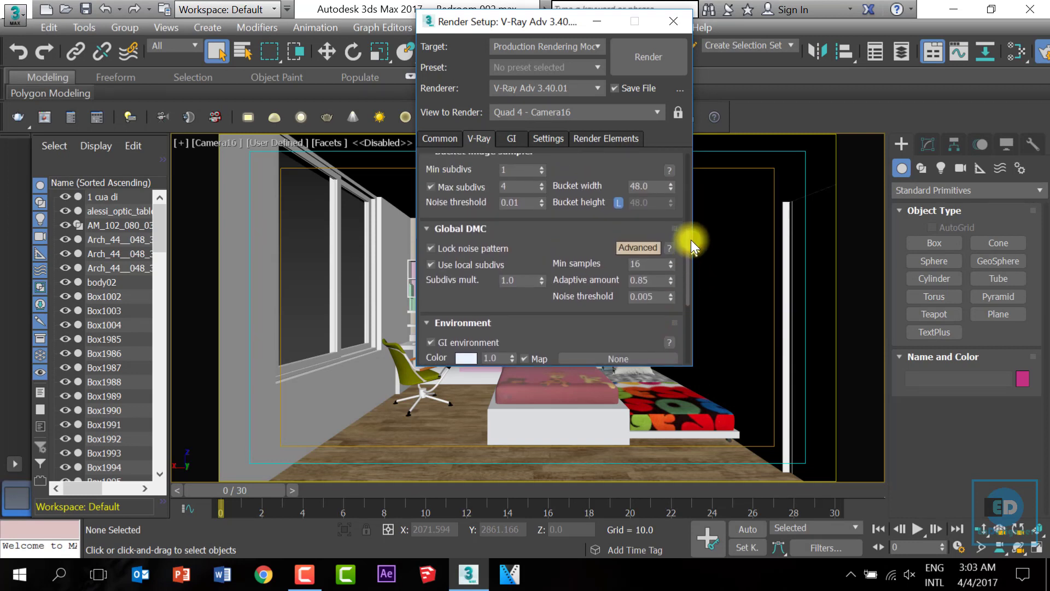
scroll(691, 239, up, 2)
scroll(694, 214, up, 2)
scroll(698, 164, up, 2)
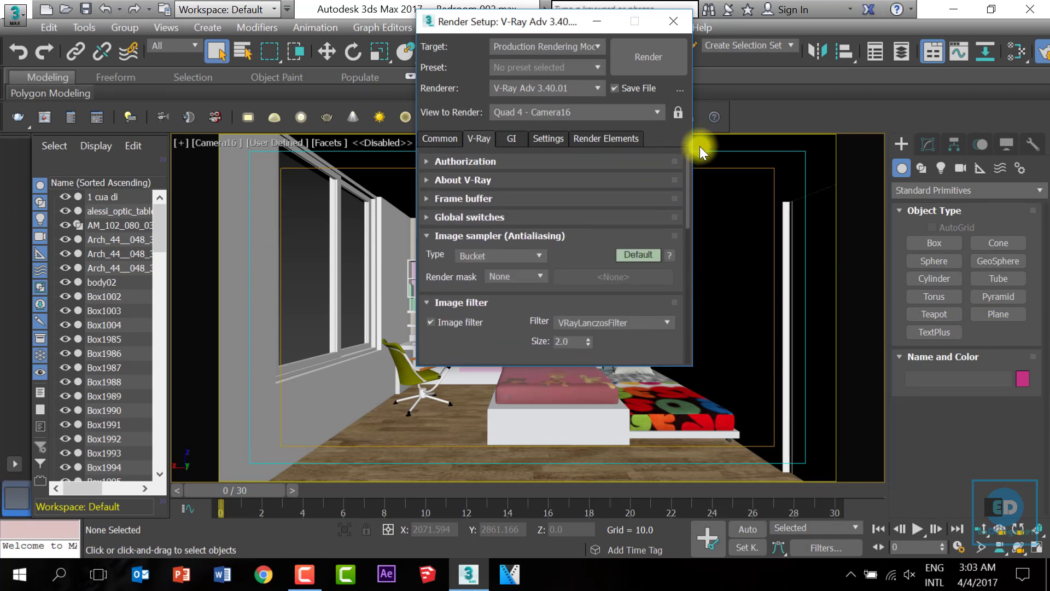
On the GI tab, keep Irradiance map primary and Light cache secondary engines.
click(504, 138)
click(535, 199)
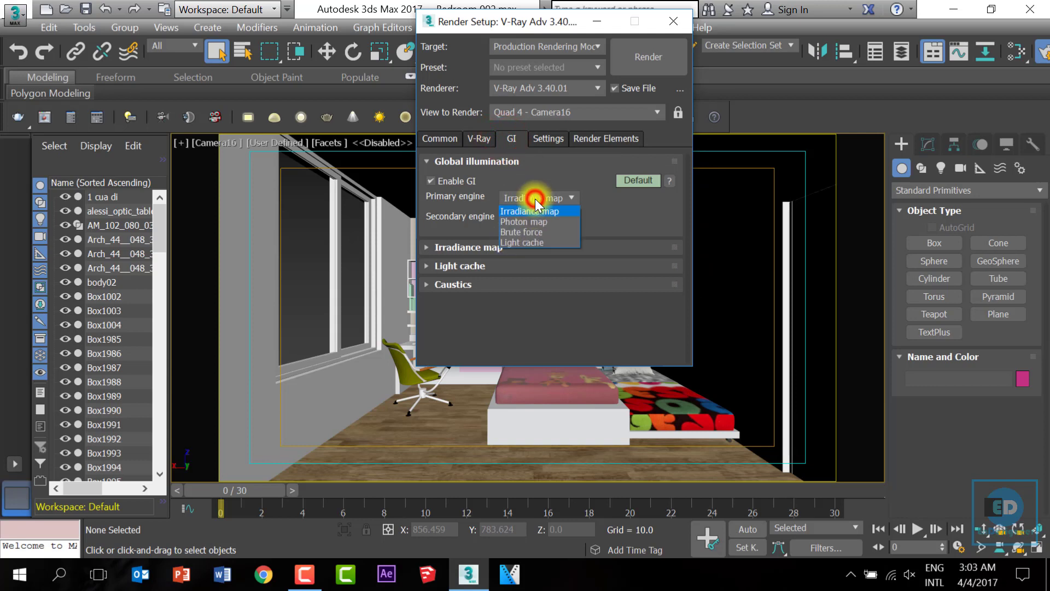
click(535, 198)
click(534, 217)
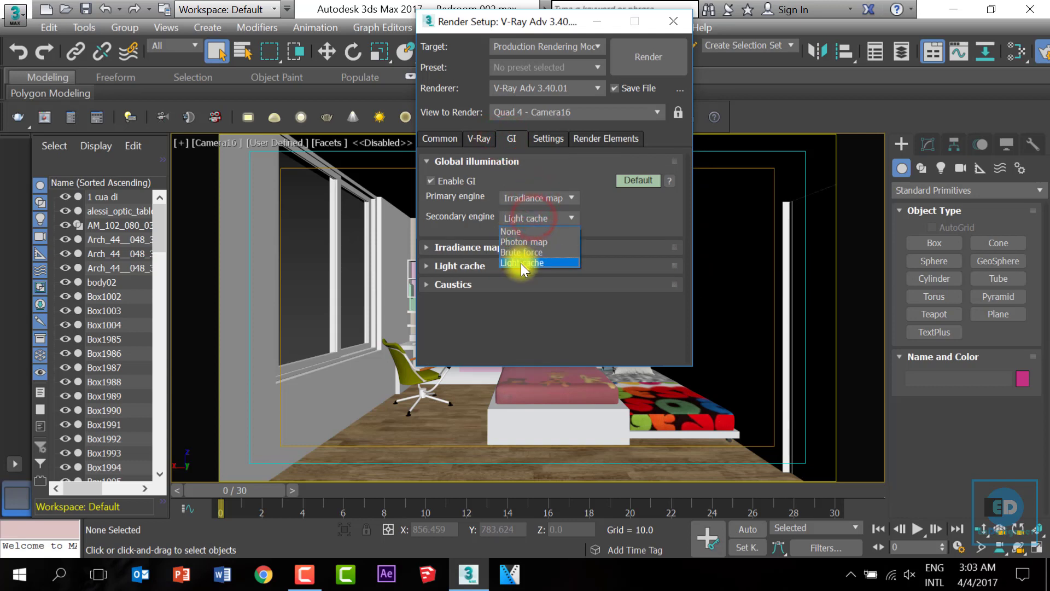
click(520, 263)
Set the irradiance map preset to High and check light cache Subdivs is 1000.
click(468, 247)
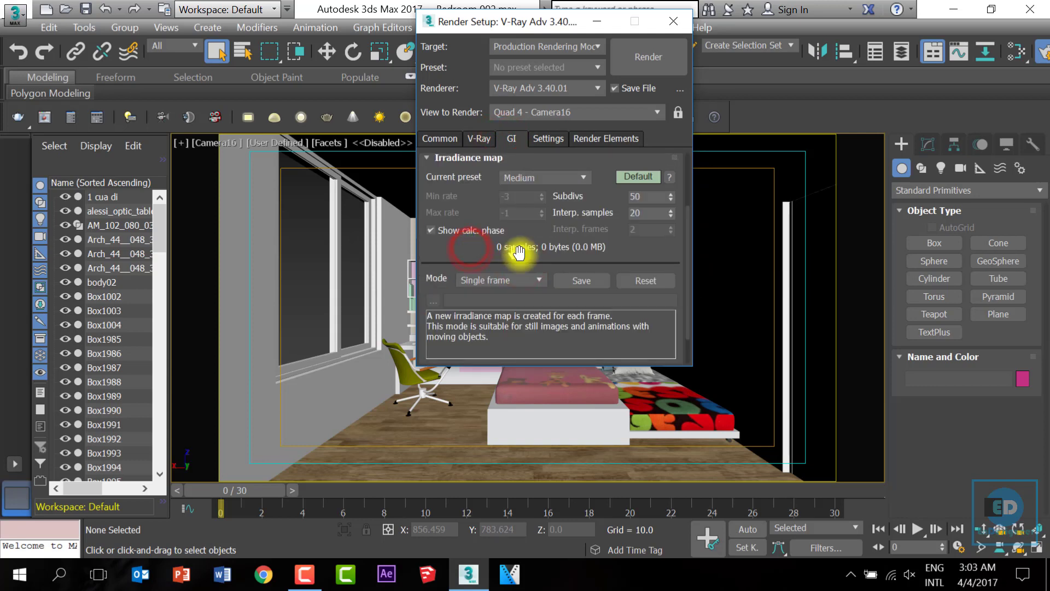
click(548, 178)
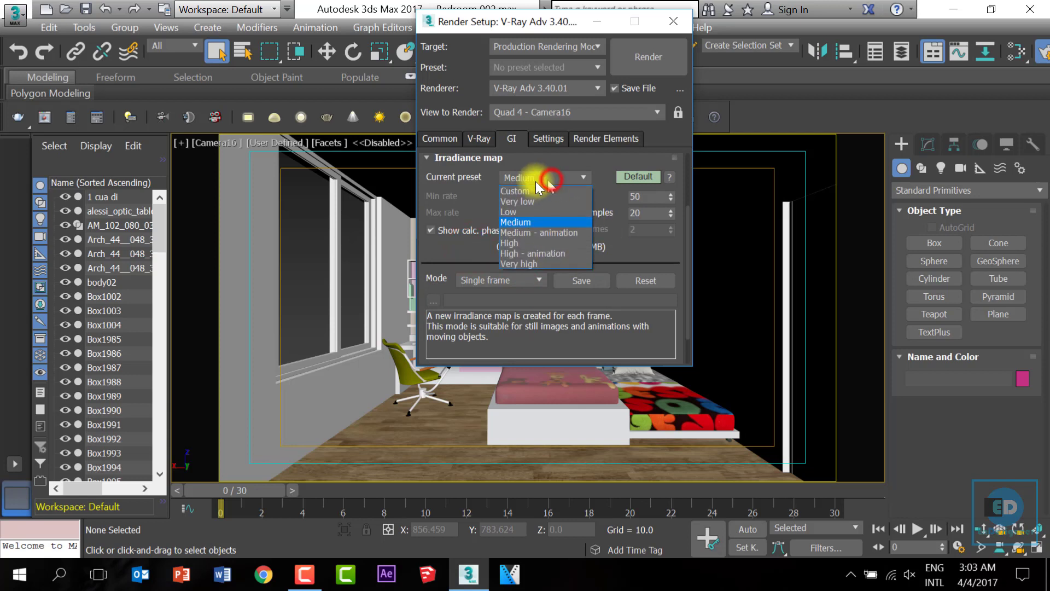
click(524, 243)
drag(687, 215, 678, 270)
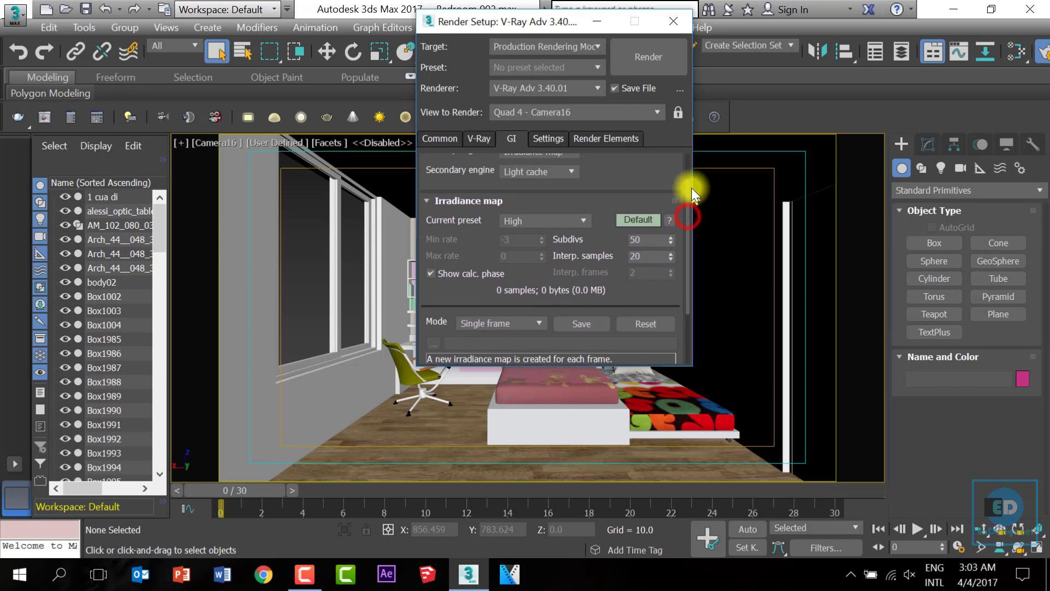
click(492, 337)
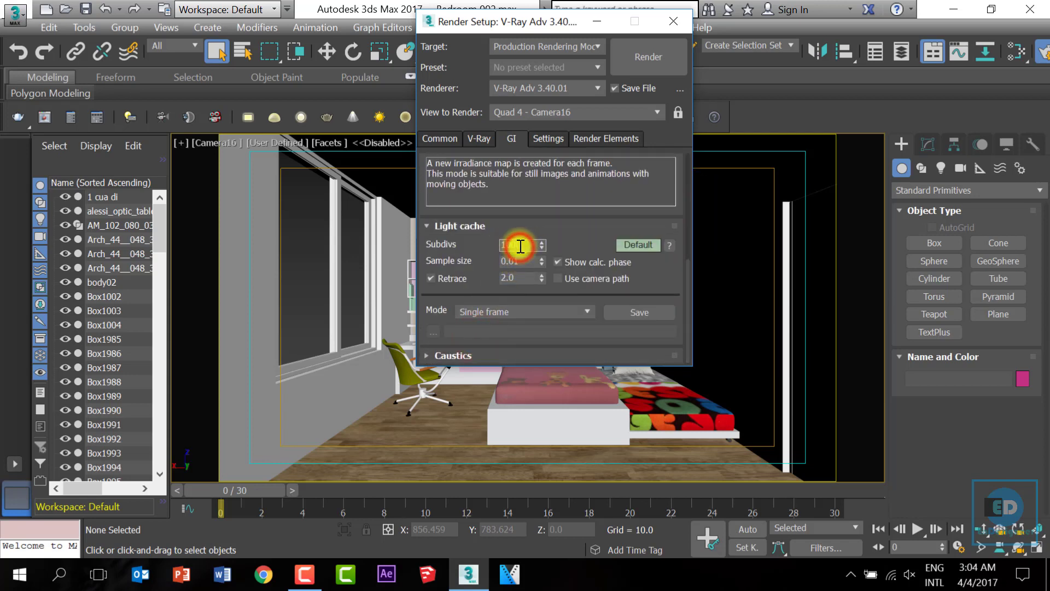
click(526, 247)
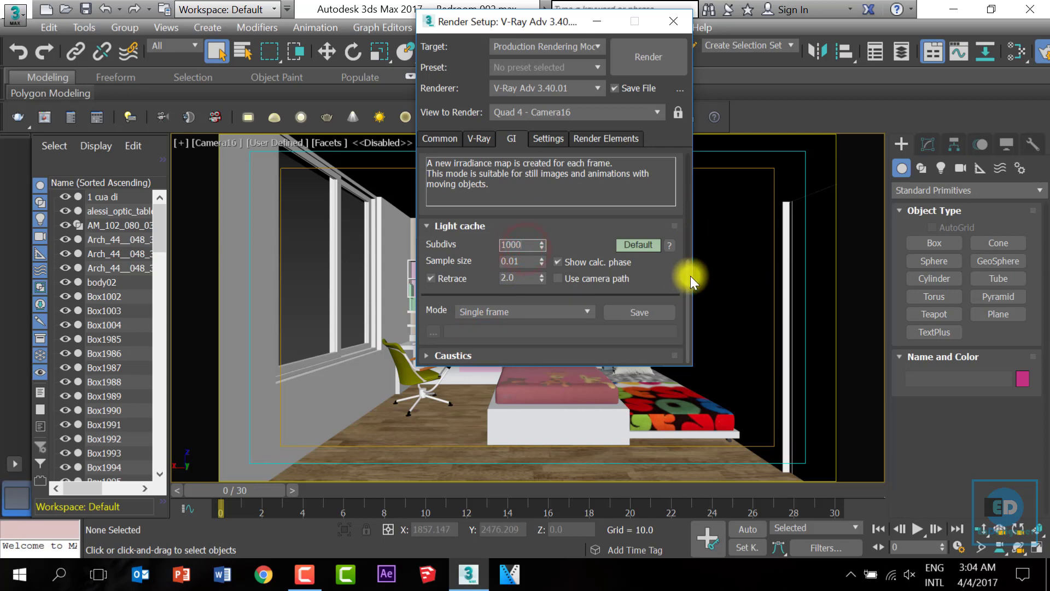
drag(689, 275, 698, 181)
Keep Triangulation bucket order in System settings and review the Render Elements list.
click(558, 138)
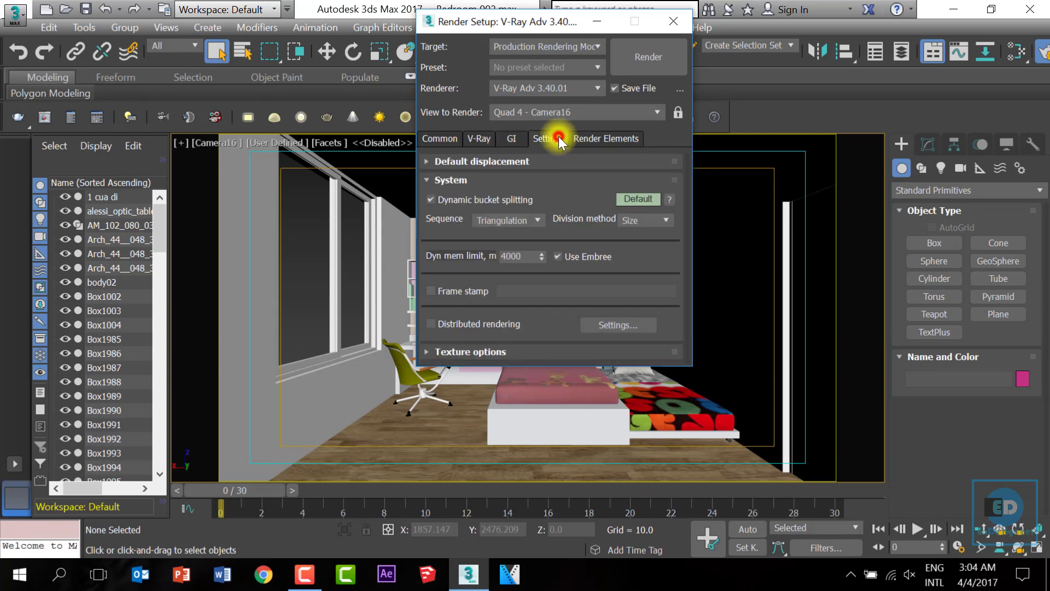
click(513, 219)
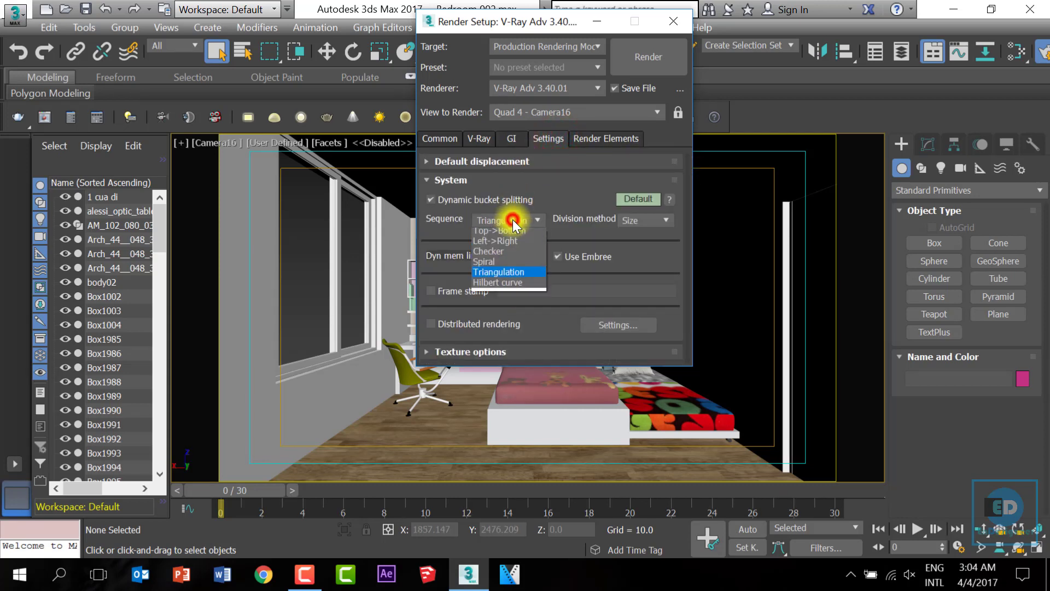
click(496, 277)
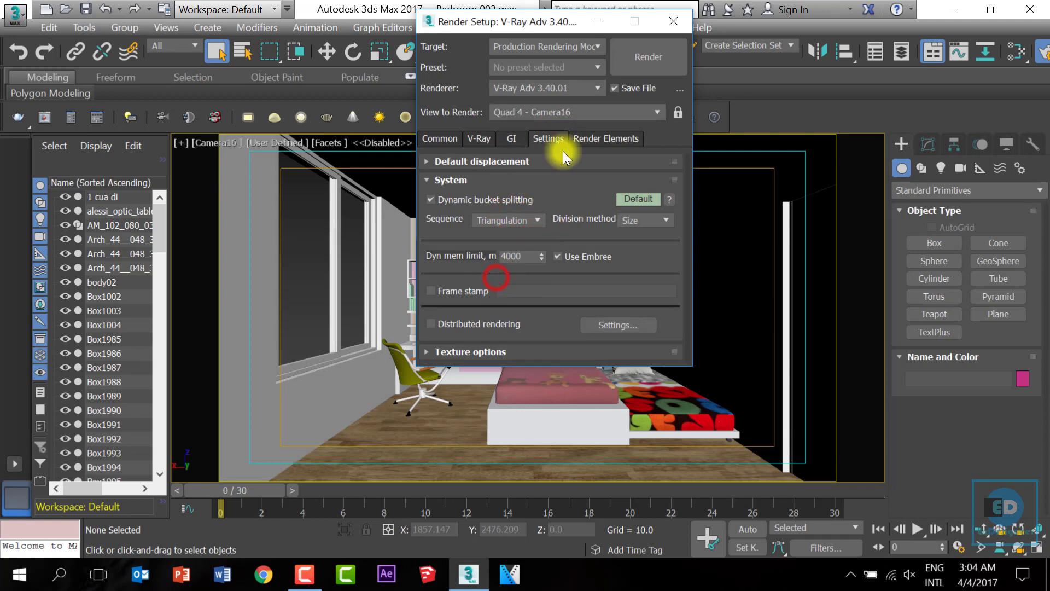
click(589, 140)
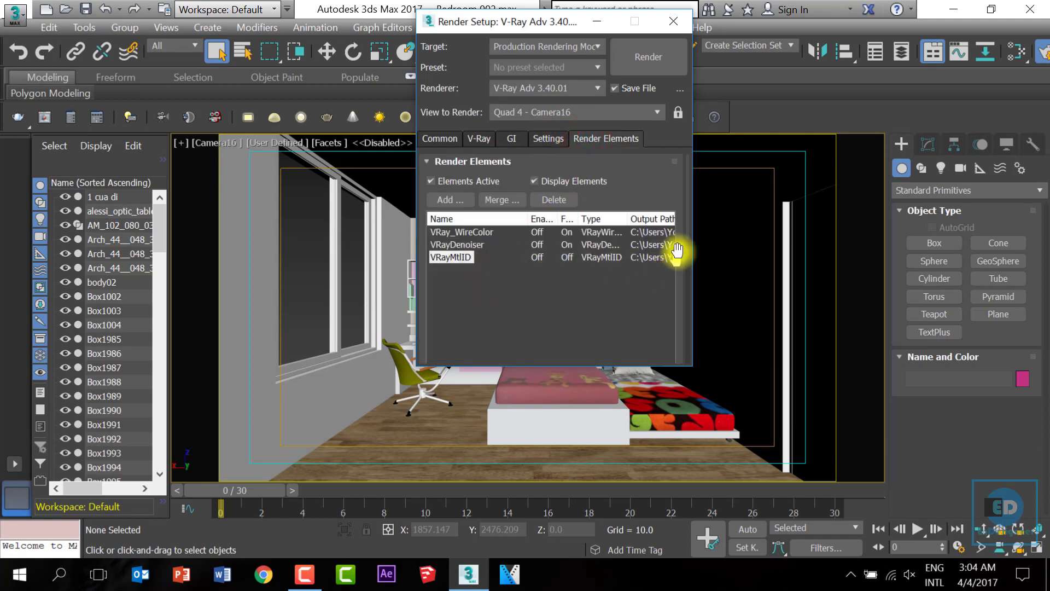
click(689, 213)
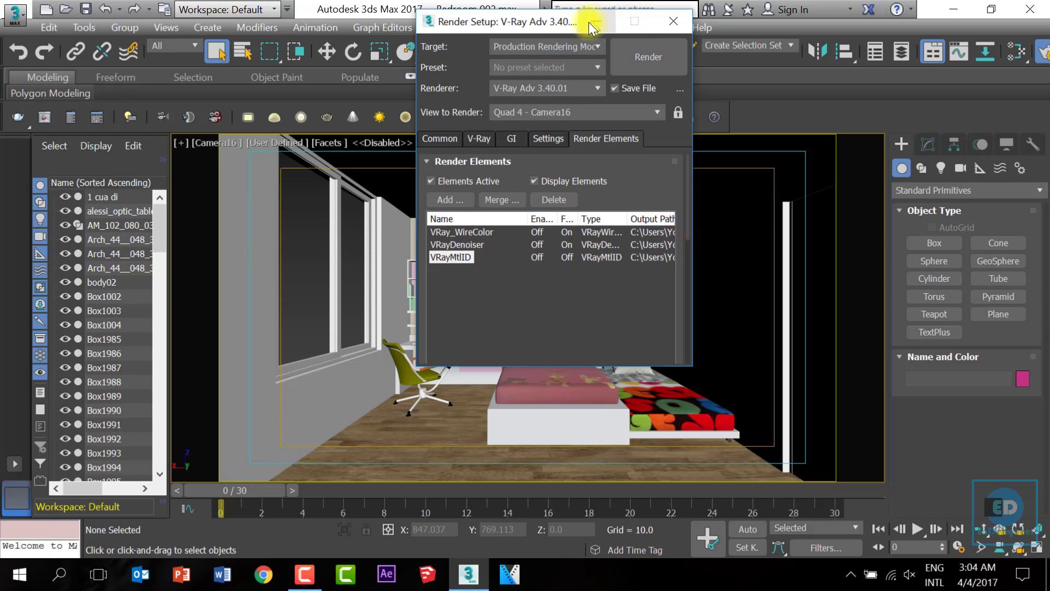
Move Render Setup aside, render the camera view, and maximize the V-Ray frame buffer.
drag(588, 22, 815, 64)
click(883, 109)
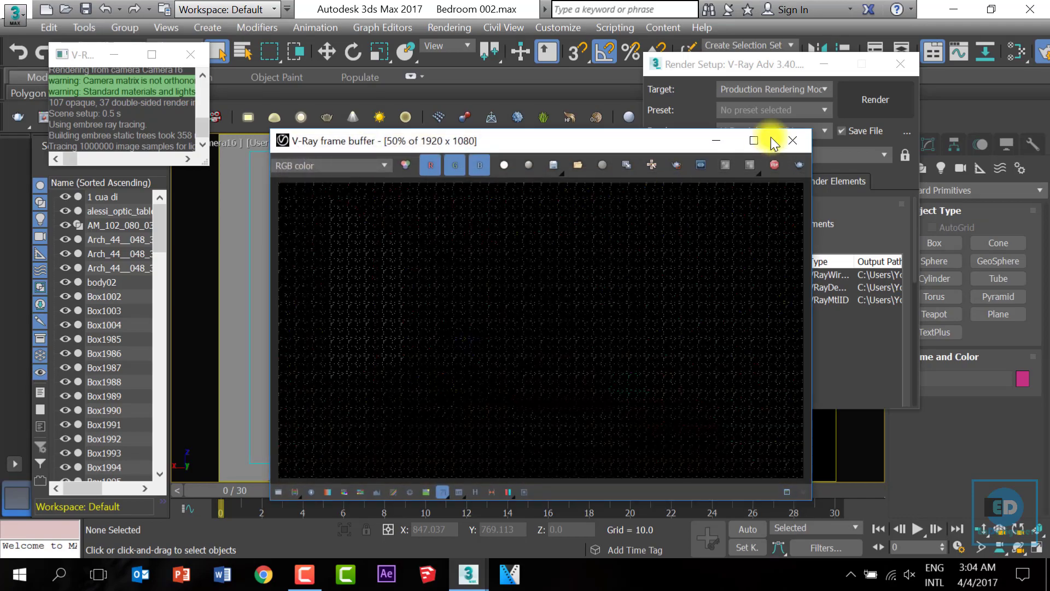
click(758, 140)
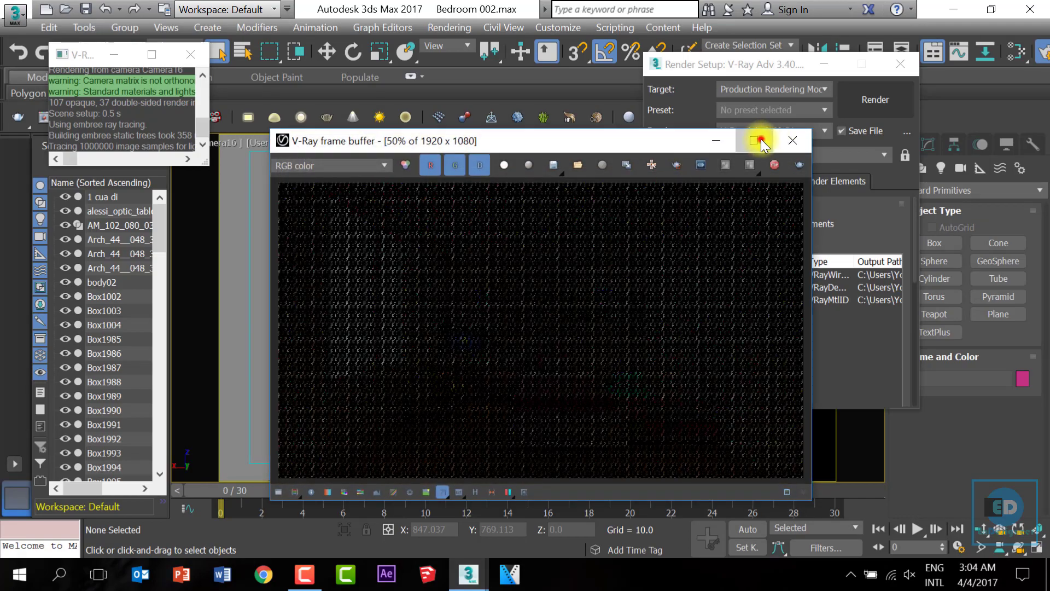
View the render at 100% and wait for the 1920×1080 bedroom image to complete.
double_click(655, 265)
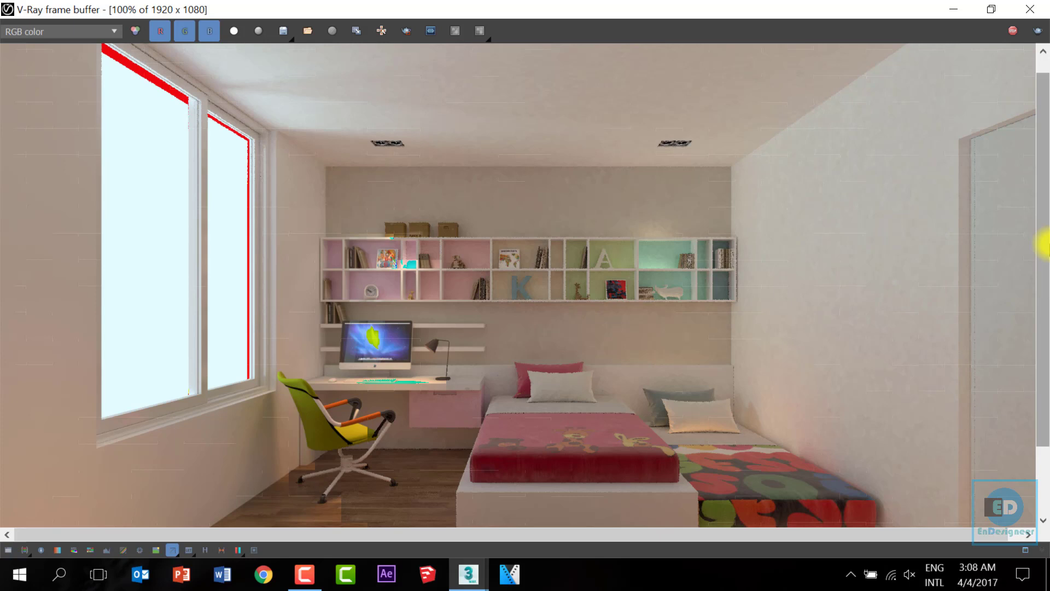
Minimize the V-Ray frame buffer and 3ds Max, then refresh the desktop.
drag(1044, 245, 1045, 373)
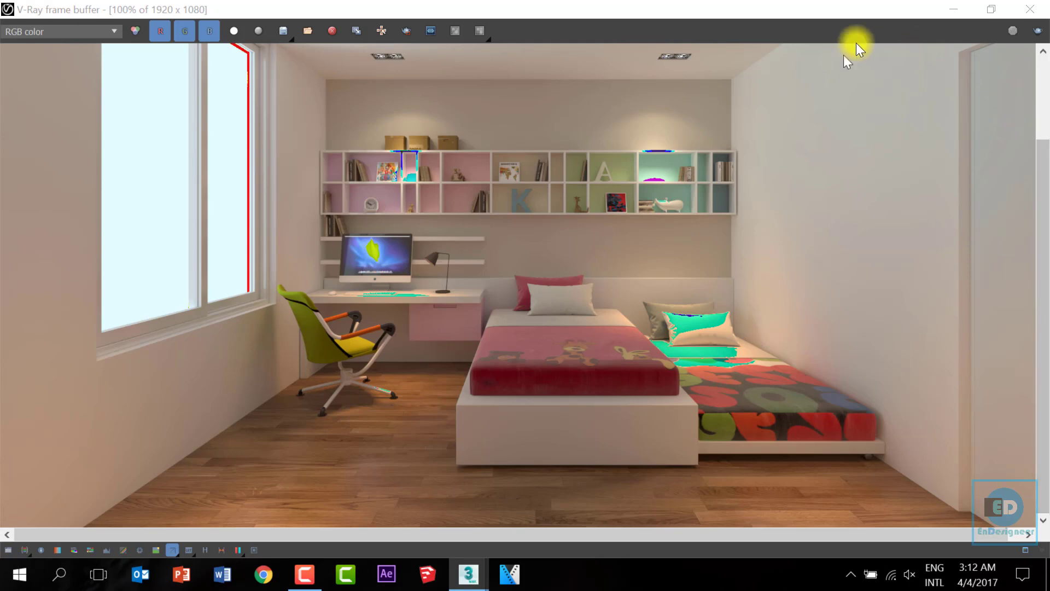
click(955, 16)
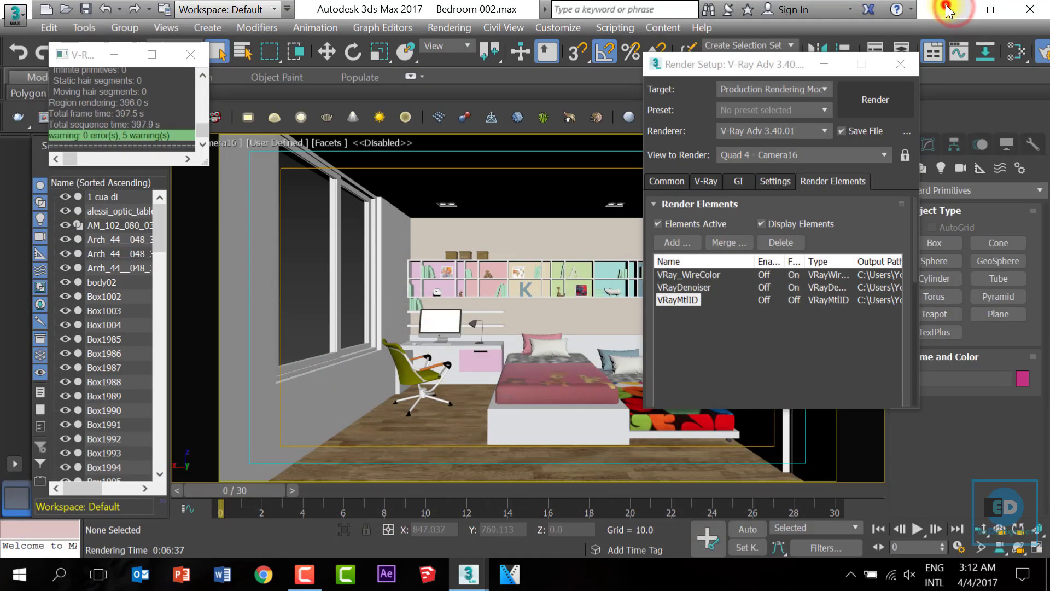
click(946, 10)
right_click(531, 45)
click(604, 88)
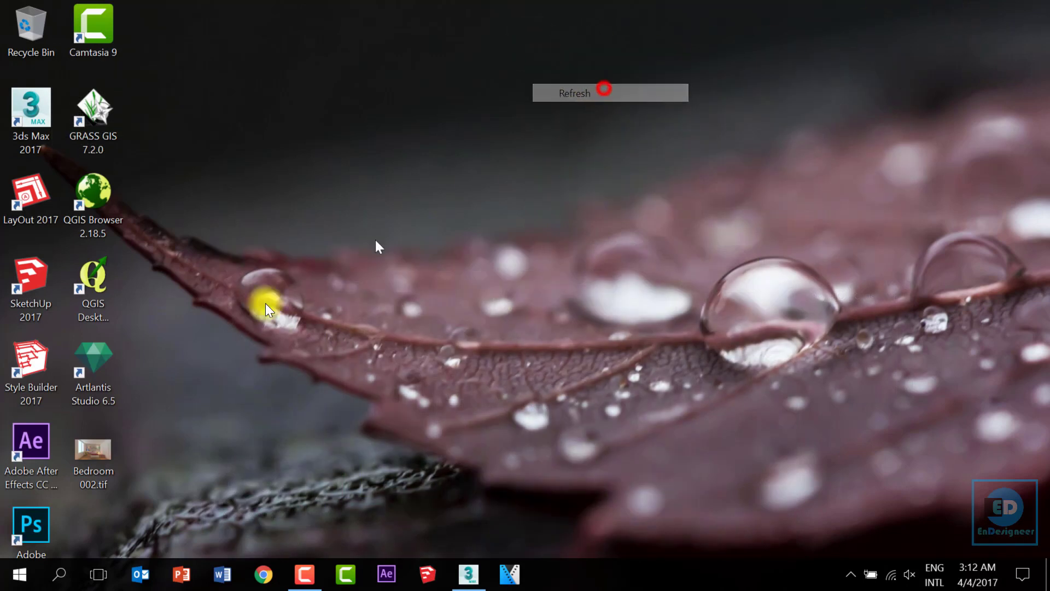
Open Bedroom 002.tif from the desktop in Windows Photo Viewer.
click(99, 451)
double_click(99, 451)
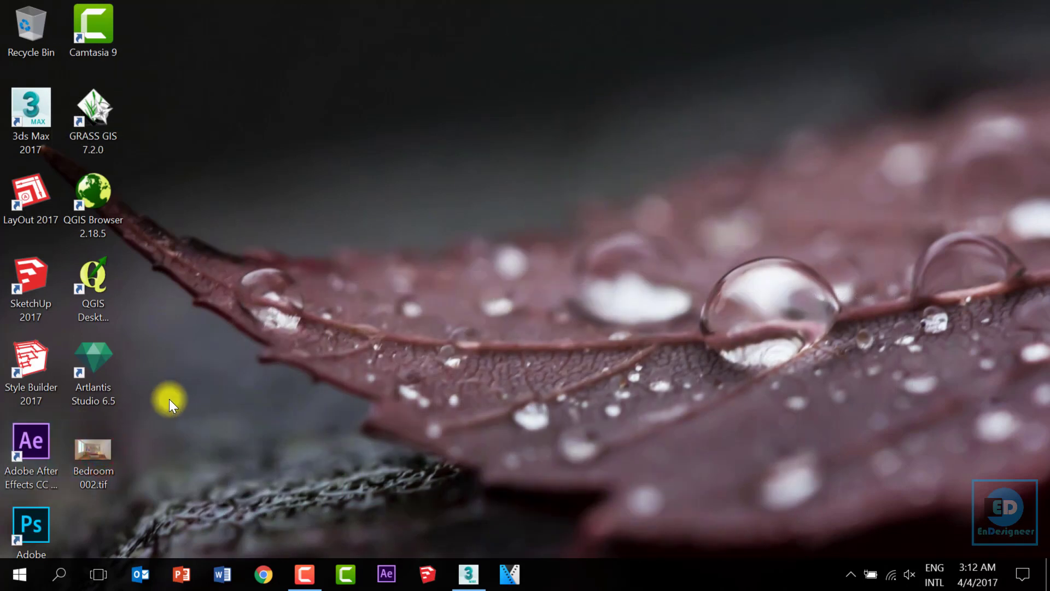
click(507, 245)
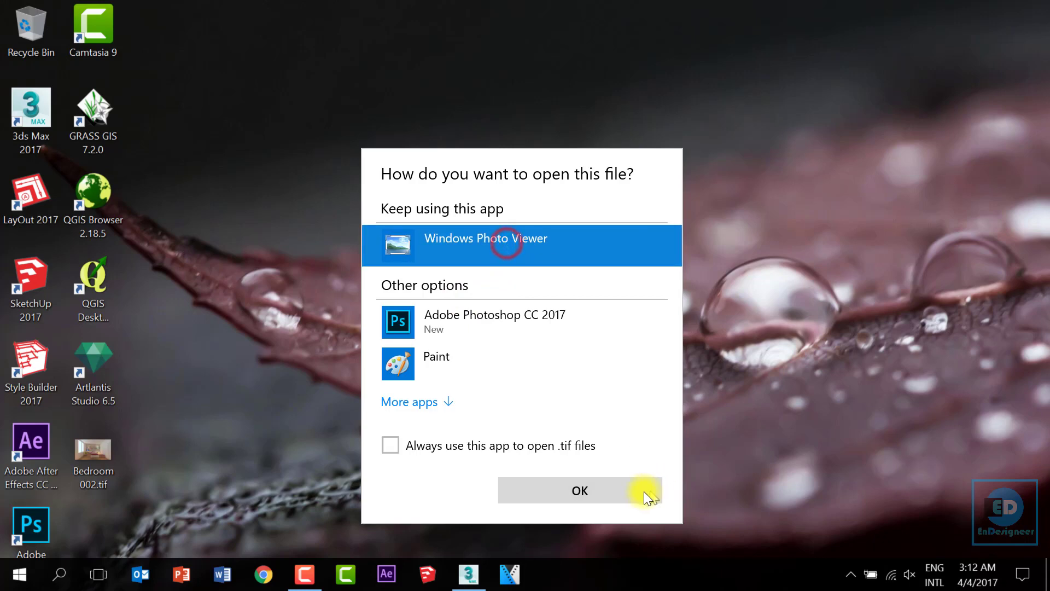
click(628, 491)
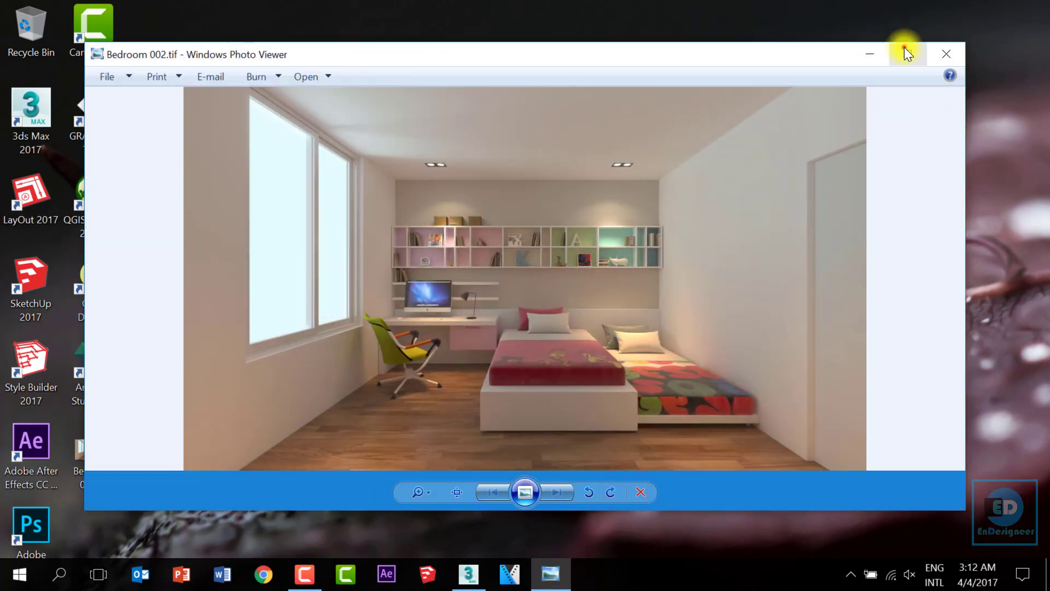
Maximize the viewer and play the render as a full-screen slideshow.
click(904, 48)
scroll(469, 281, up, 2)
scroll(554, 275, down, 3)
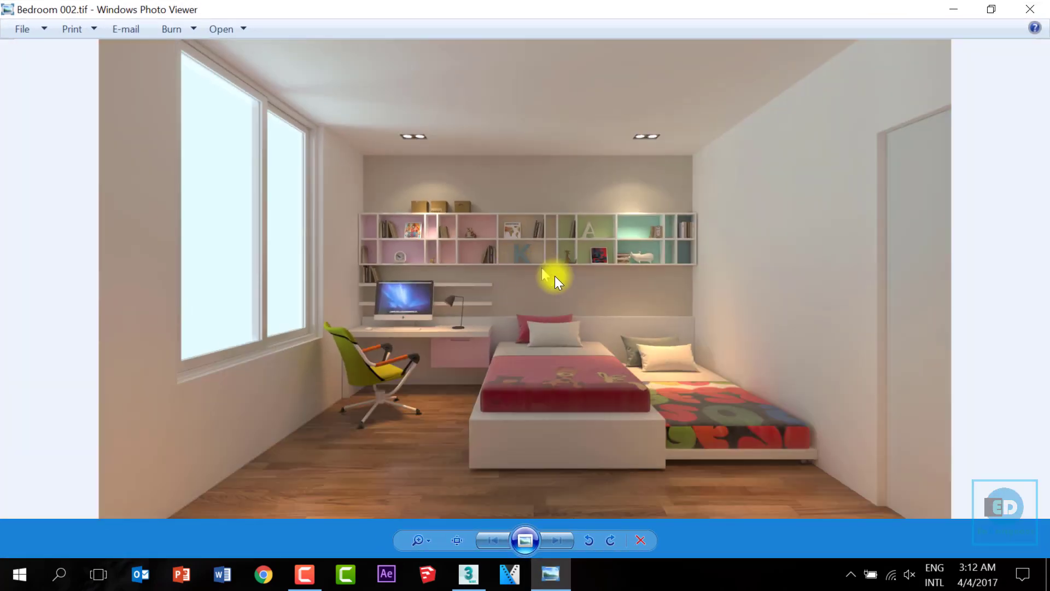
scroll(564, 383, up, 1)
click(526, 540)
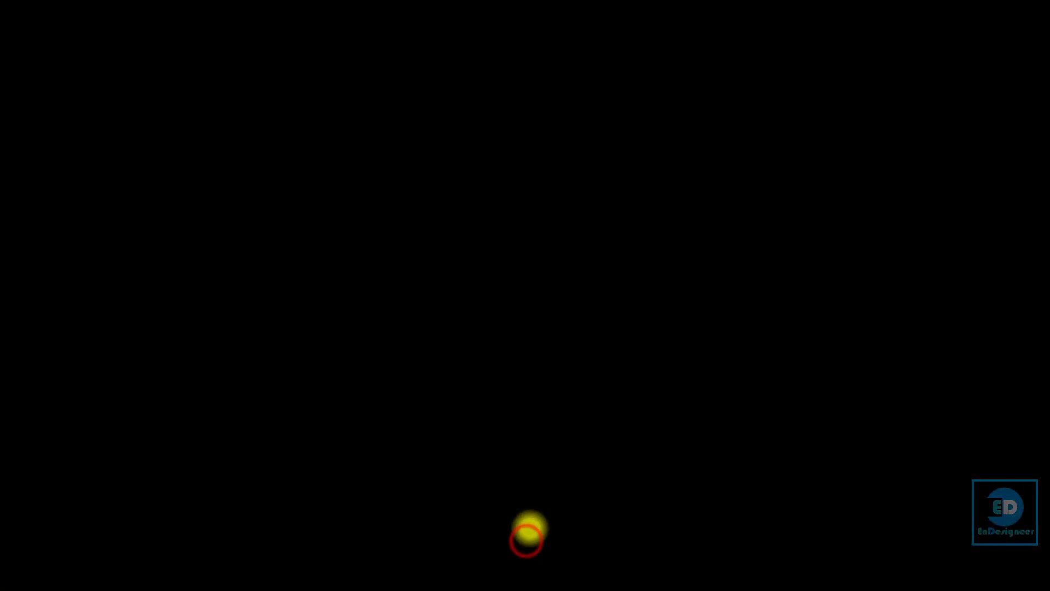